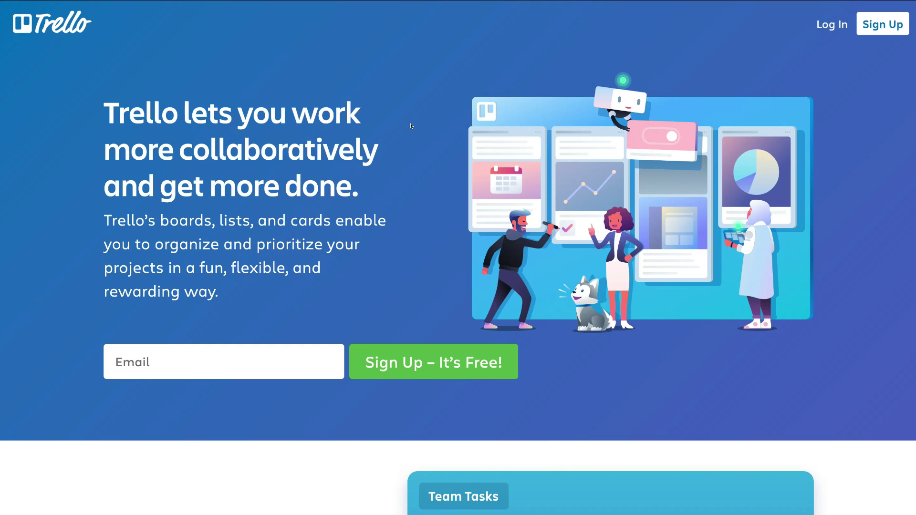
Sign up for a new Trello account by continuing with the syndeo.co.nz Google account.
click(889, 26)
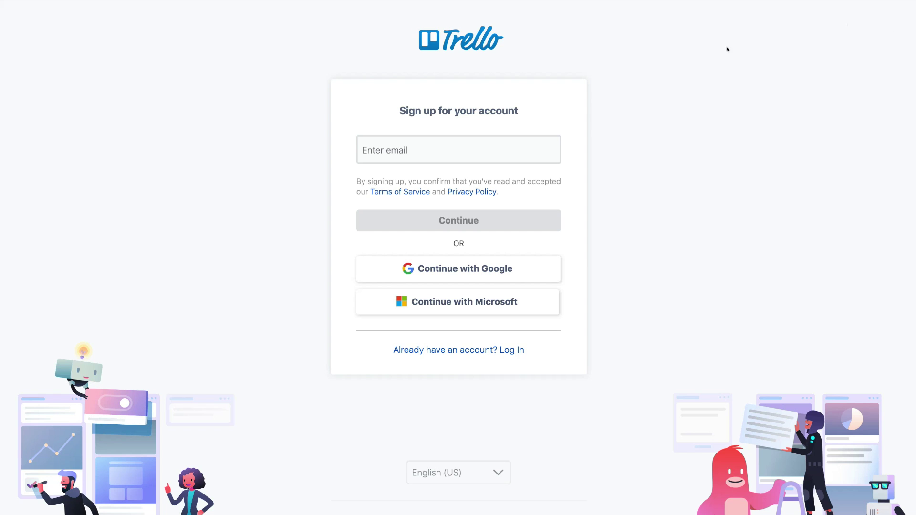
click(507, 147)
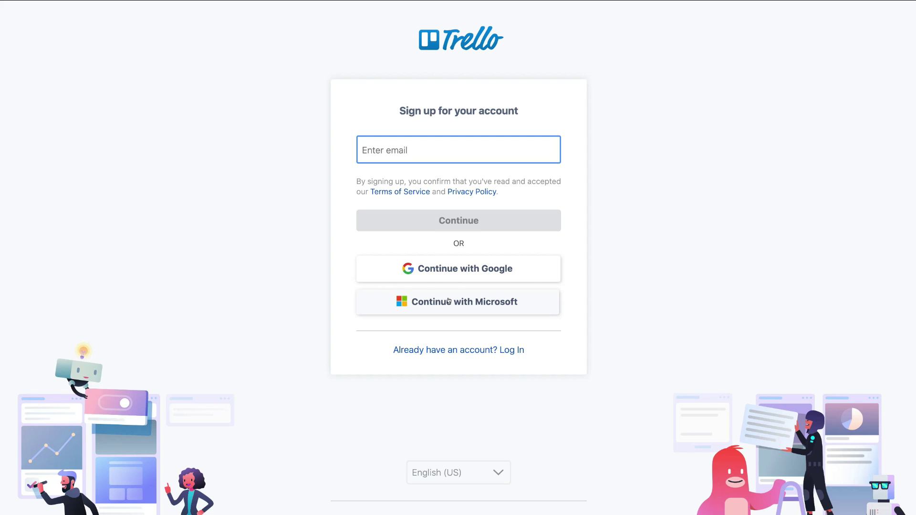
click(452, 273)
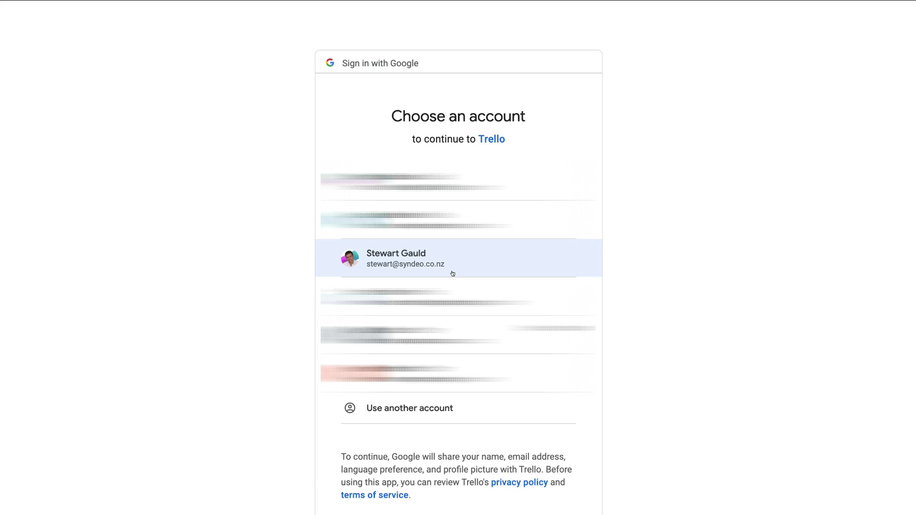
click(468, 255)
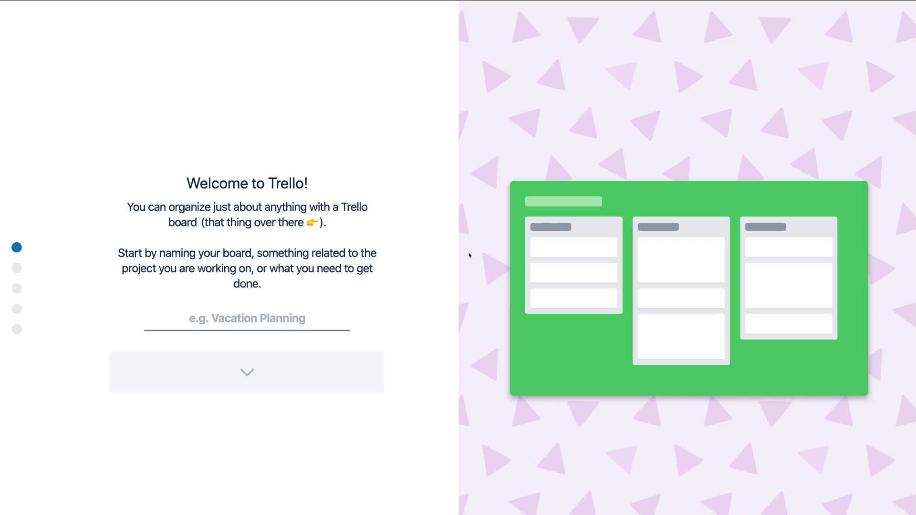
Name the first board "Project #1 Web Design" and continue to the list setup.
click(244, 317)
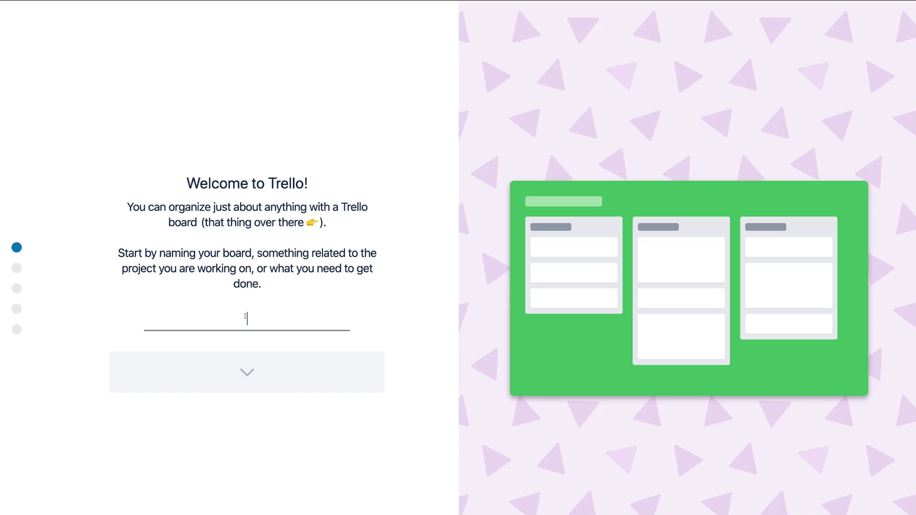
text(Project #1 Web Design)
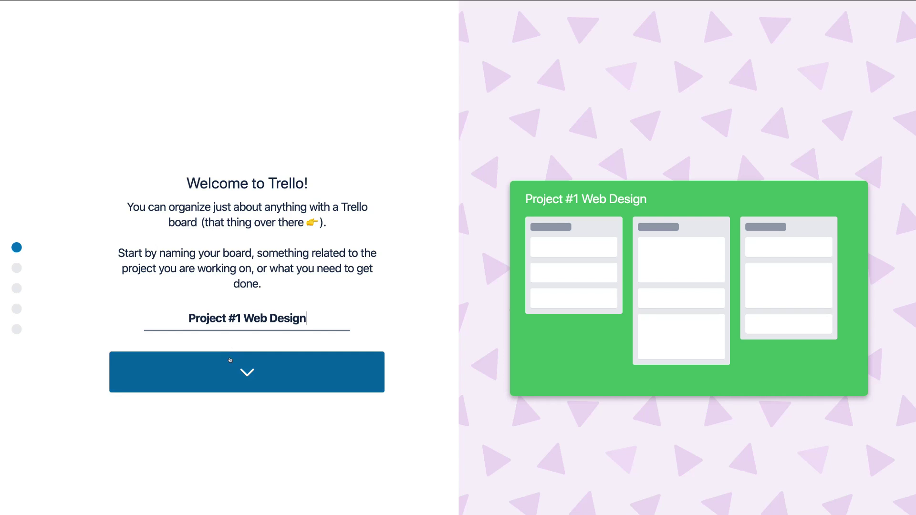
click(261, 372)
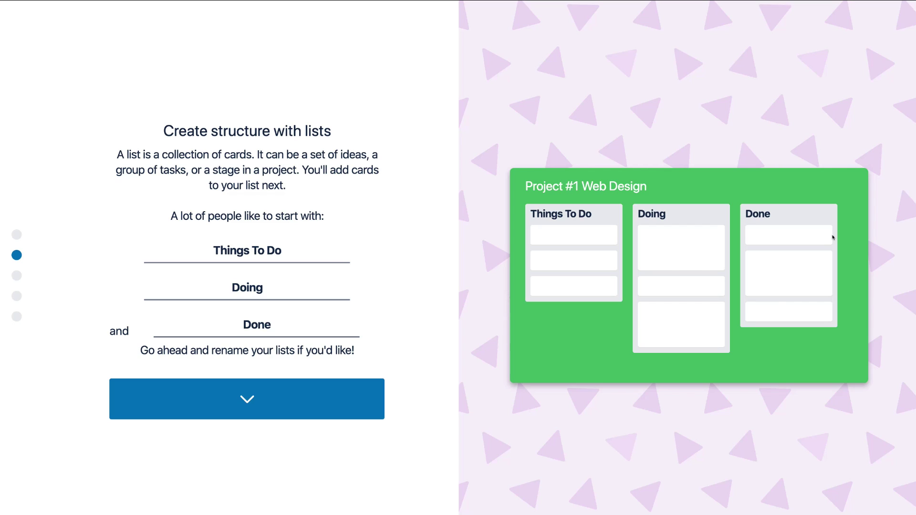
Rename the board's three lists to "Tasks to do", "In Progress" and "Complete", and continue to the card setup.
double_click(302, 248)
key(ctrl+a)
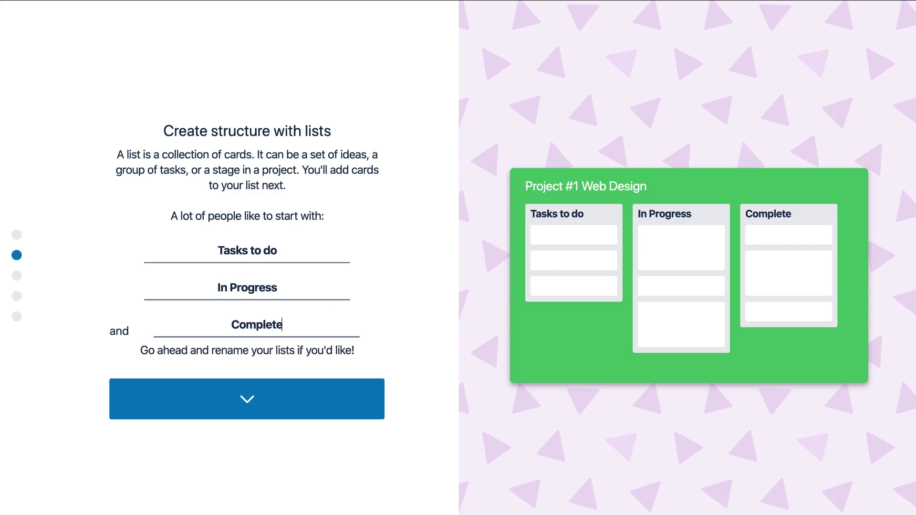
click(281, 390)
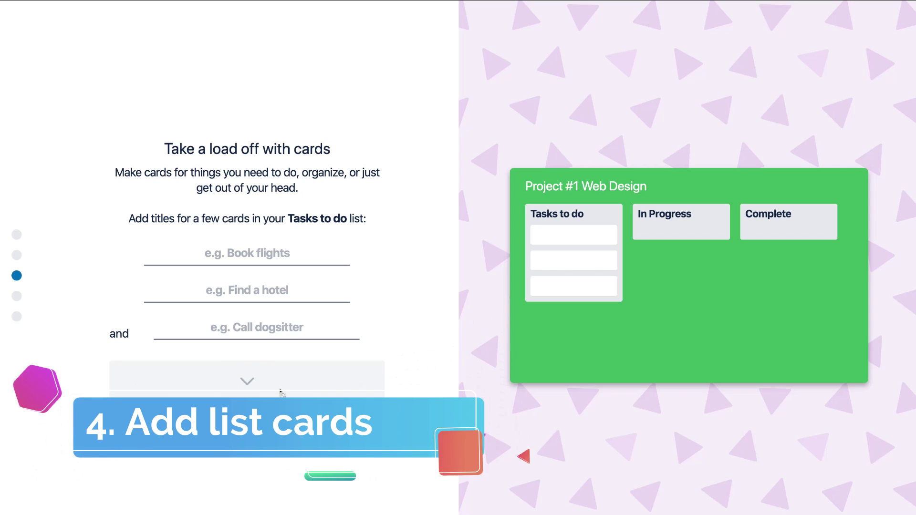
Add the cards "Choose website colours", "Home page" and "Services page" to the Tasks to do list.
click(255, 256)
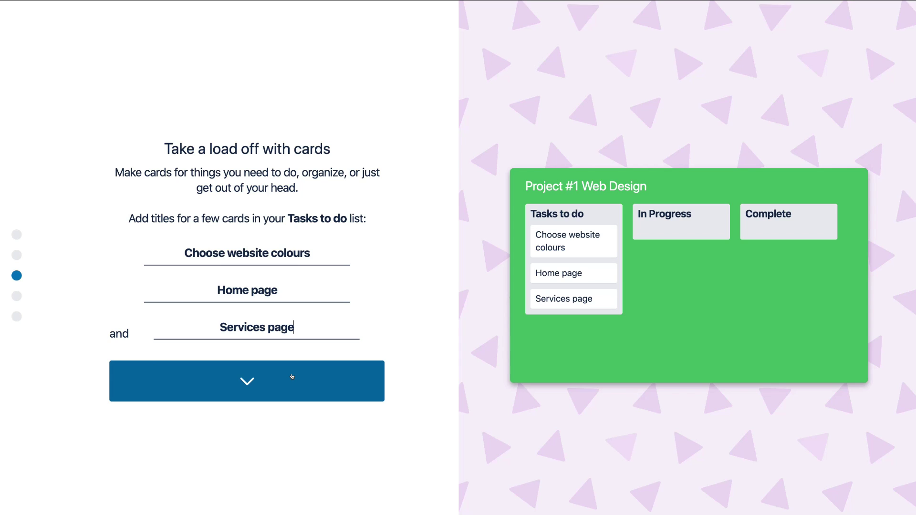
click(265, 392)
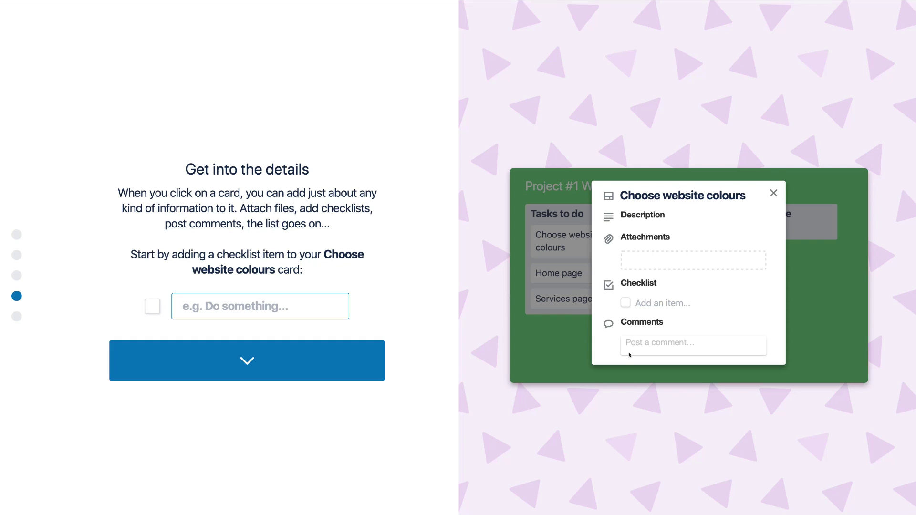
Add the checklist item "Logo colour" to the Choose website colours card and finish the setup to open the board.
click(274, 306)
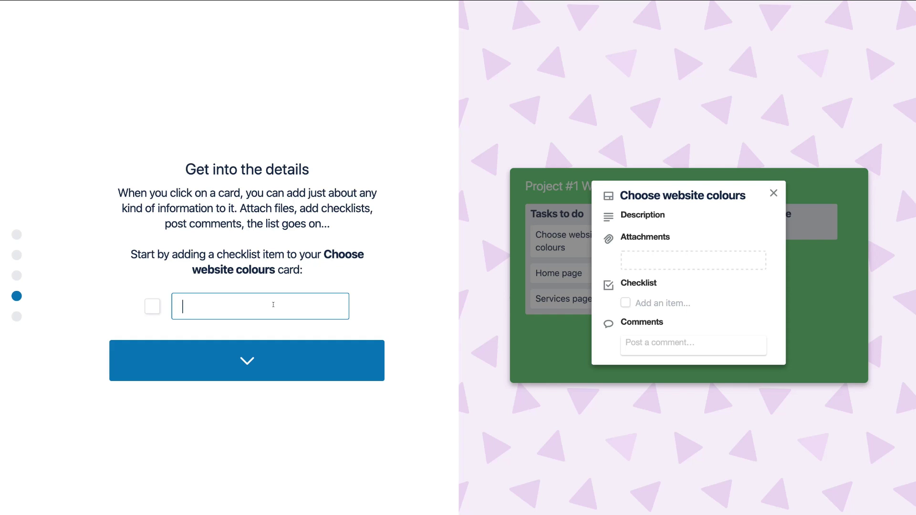
text(Logo colour)
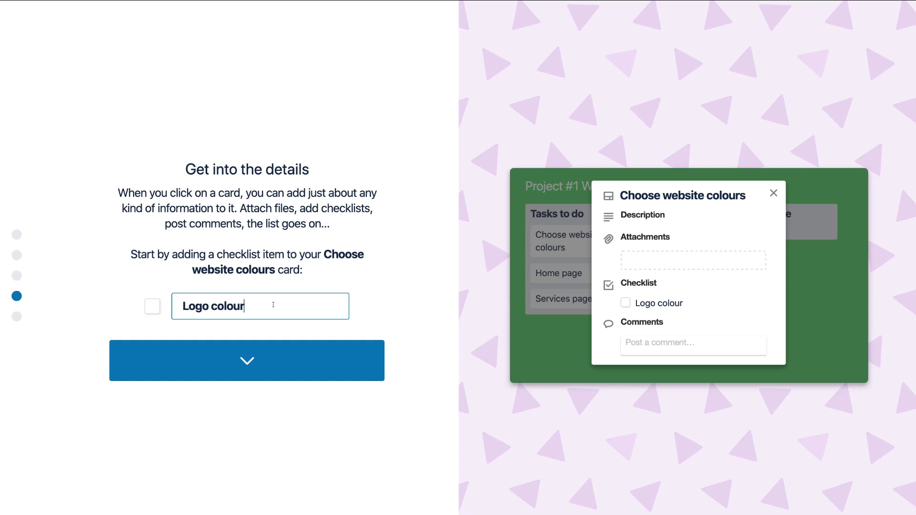
click(231, 362)
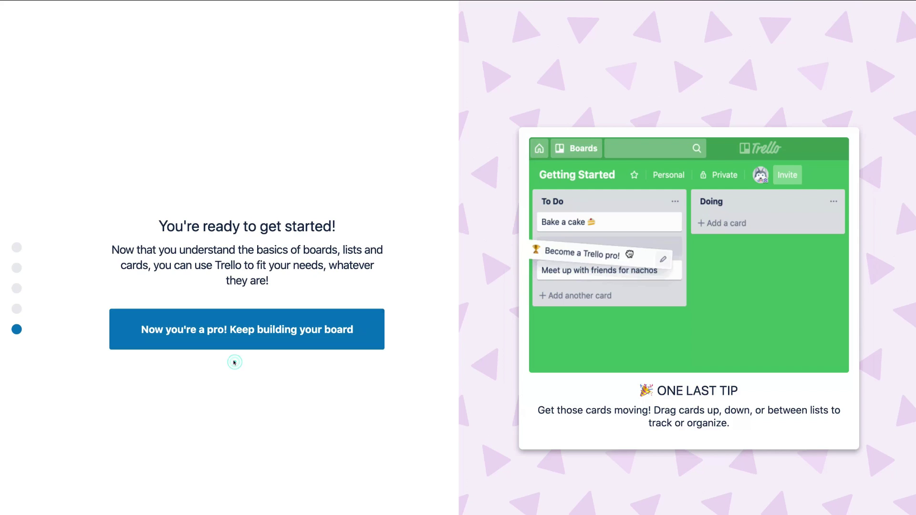
click(250, 339)
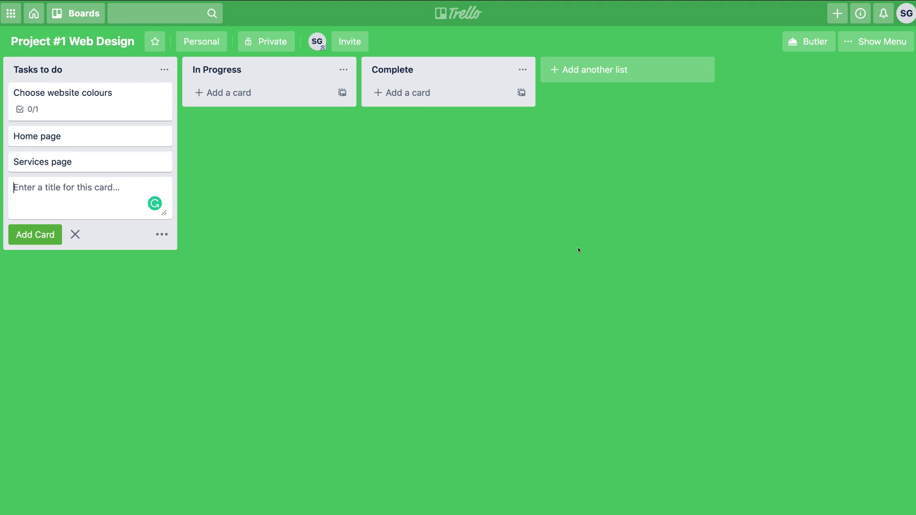
Look through the home page, the boards overview and the template gallery, including the Business templates, and return to the home page.
click(30, 14)
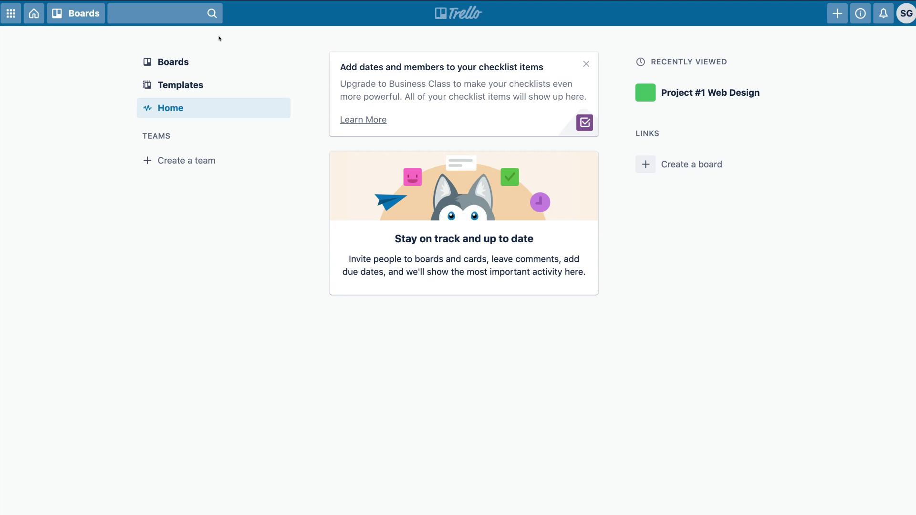
click(164, 62)
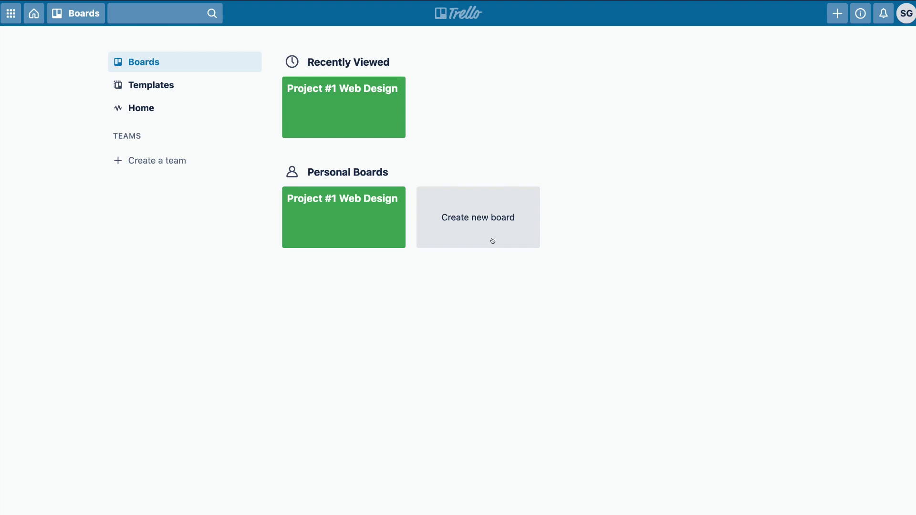
click(166, 80)
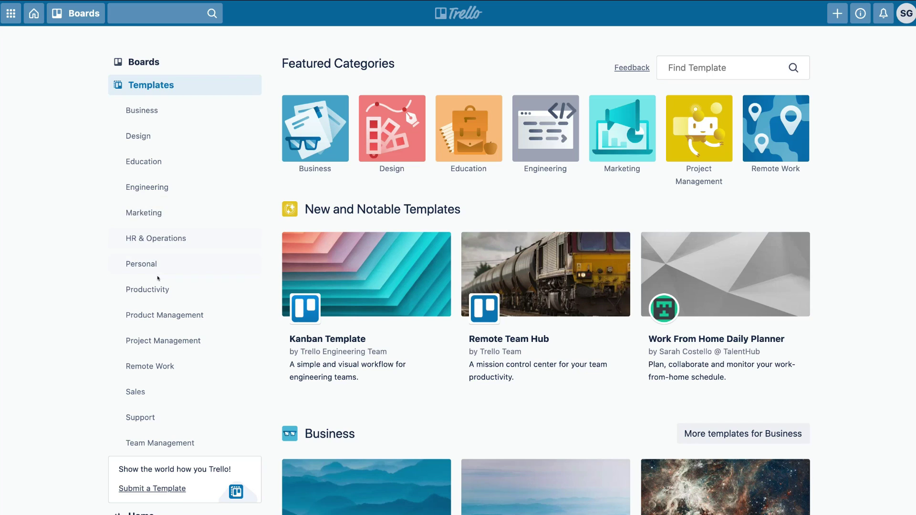
click(327, 143)
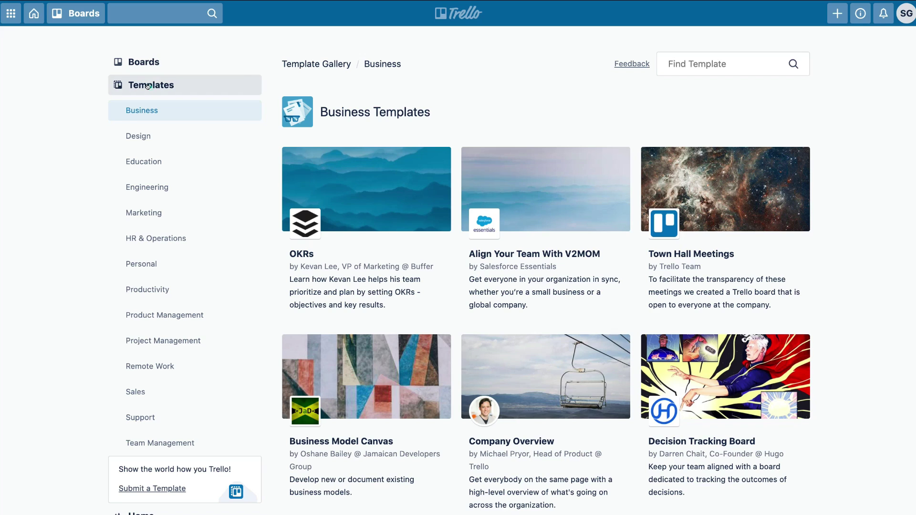
click(147, 86)
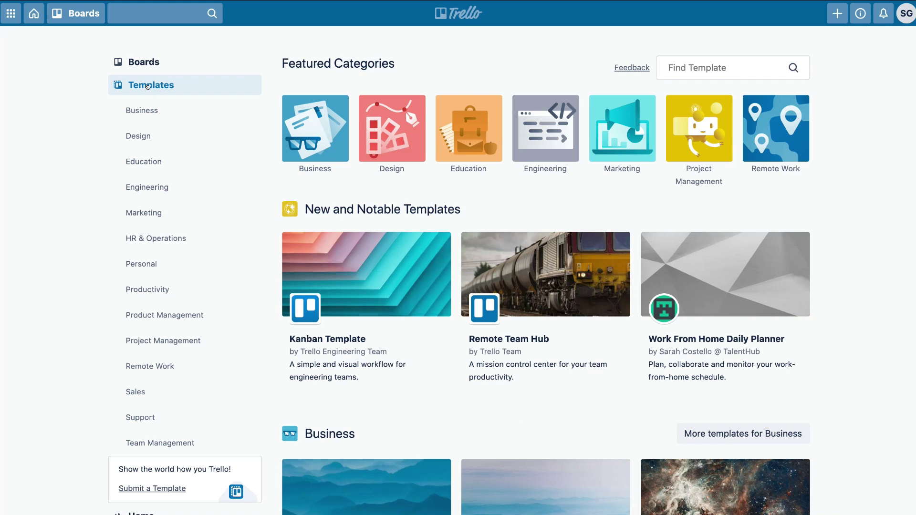
click(189, 60)
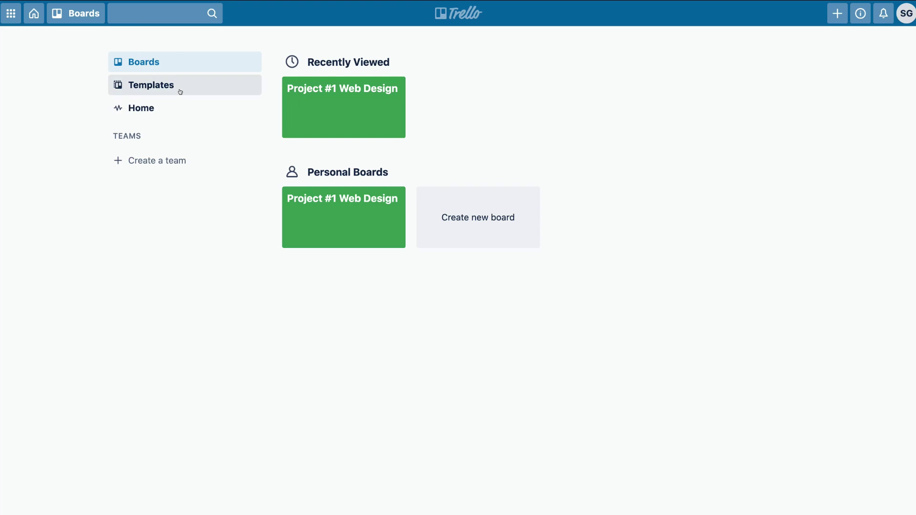
click(155, 108)
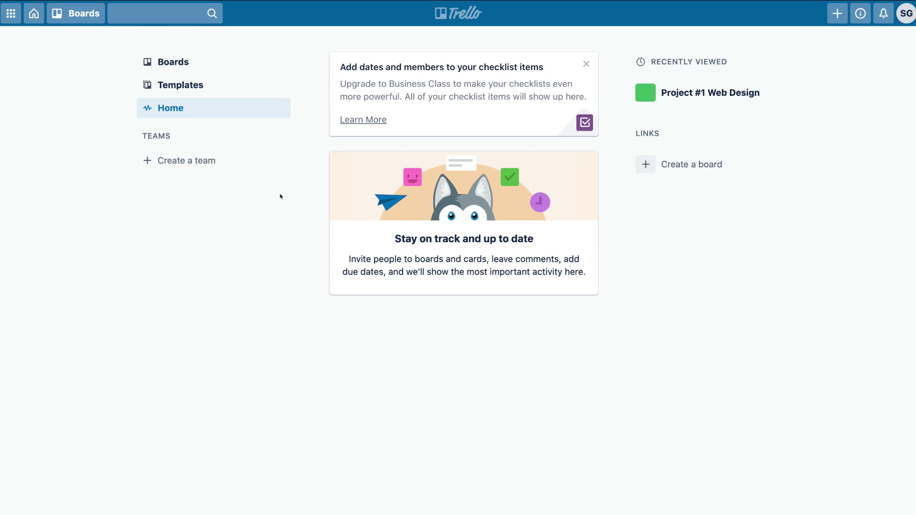
Create a team named "Syndeo Media" with the type Project management and the description "We build beautiful websites.".
click(191, 161)
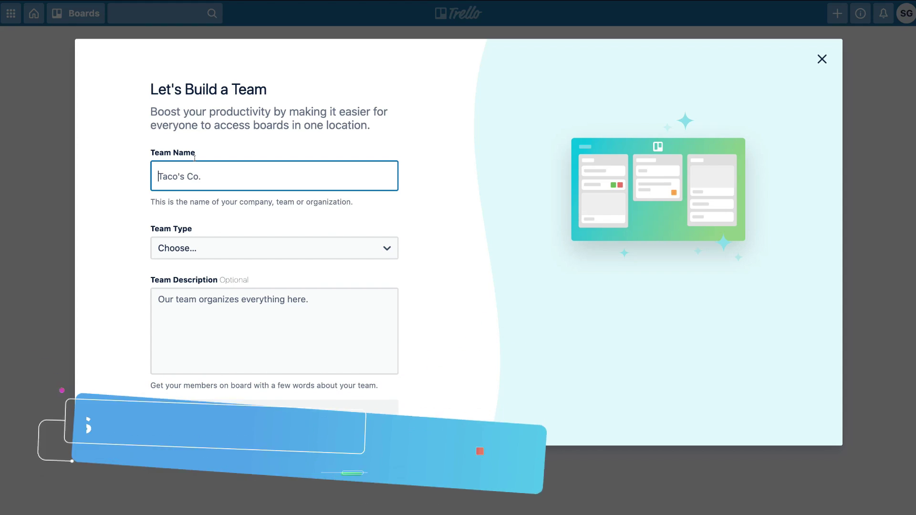
text(Syndeo Media)
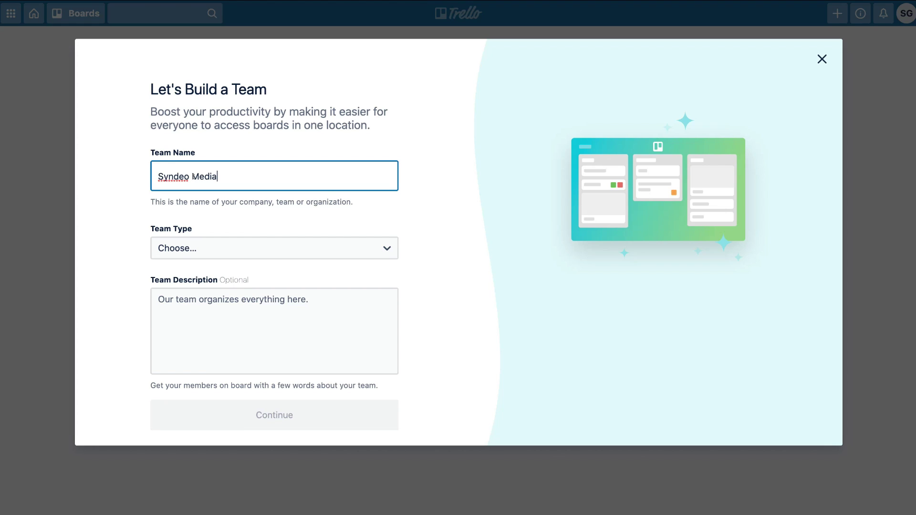
key(Tab)
click(196, 246)
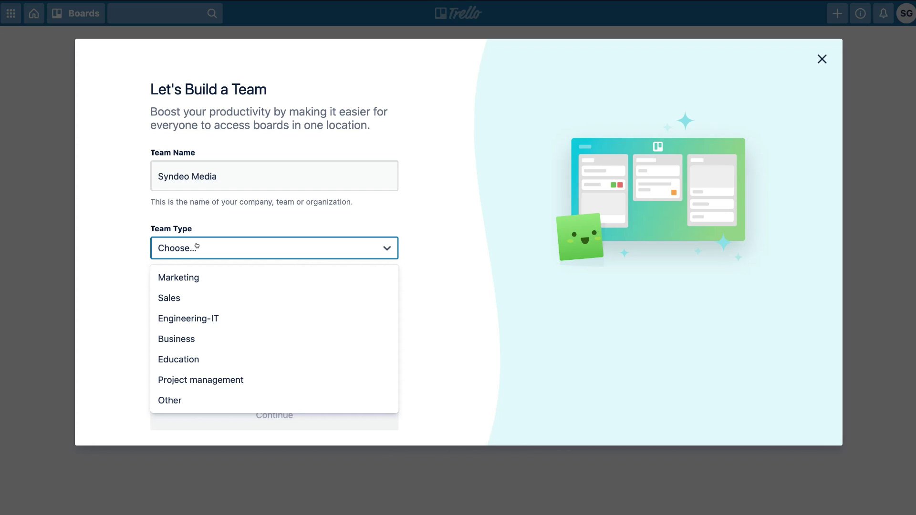
click(202, 380)
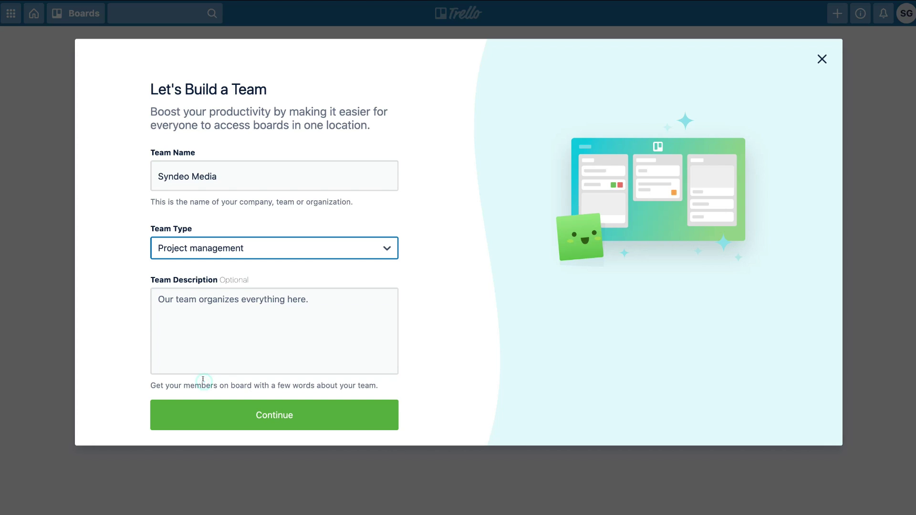
click(196, 314)
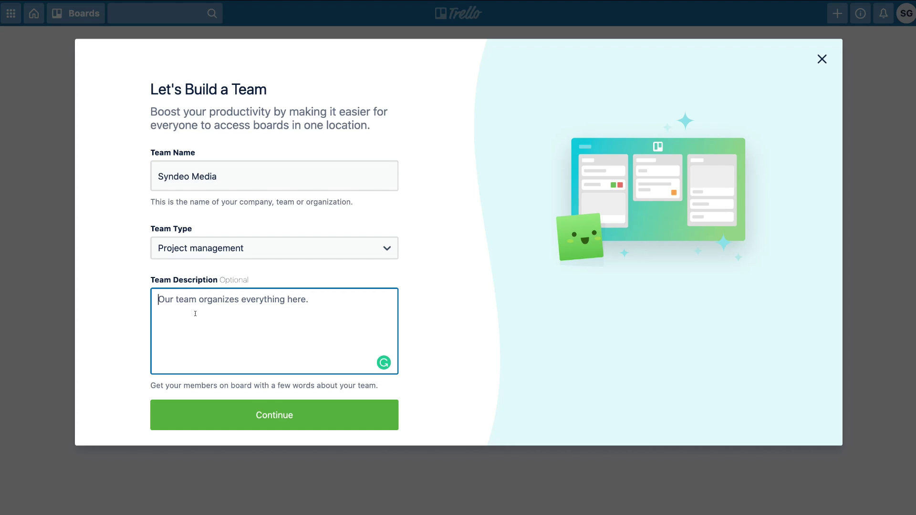
text(We build beautiful websites.)
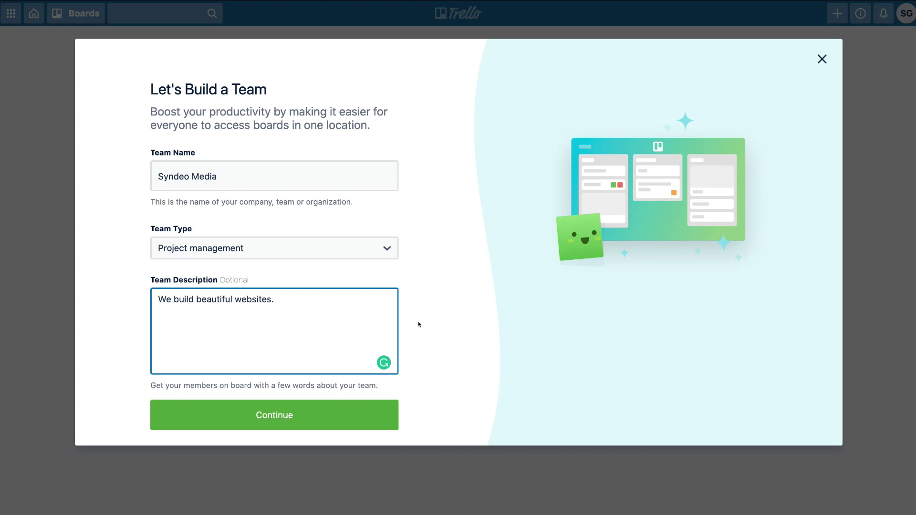
click(345, 412)
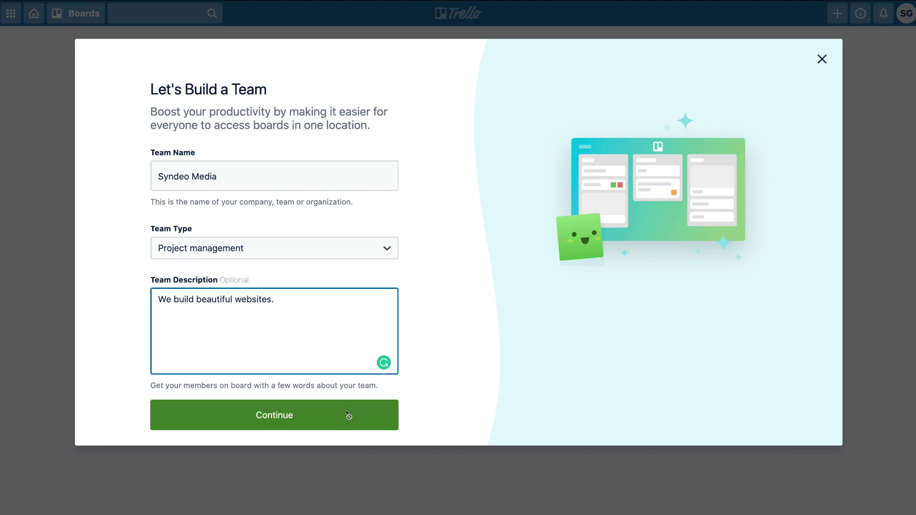
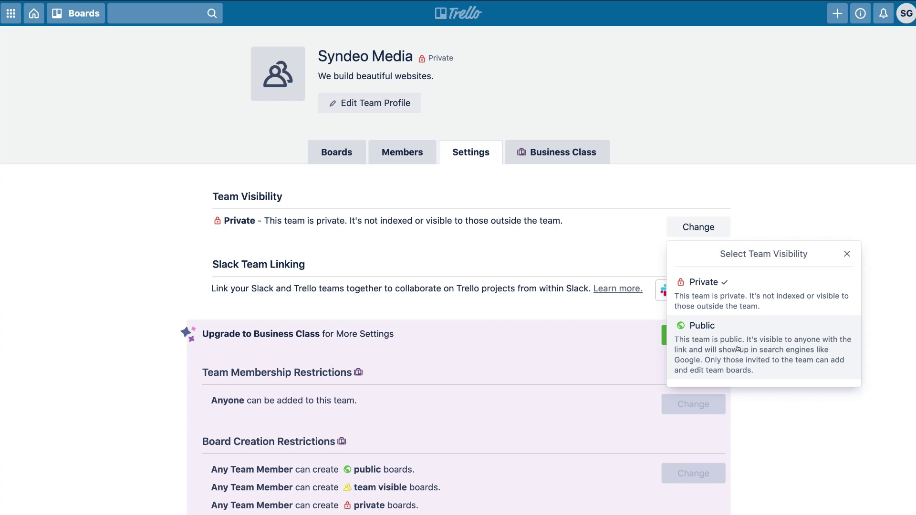
Set the Syndeo Media team's visibility to Private.
click(715, 290)
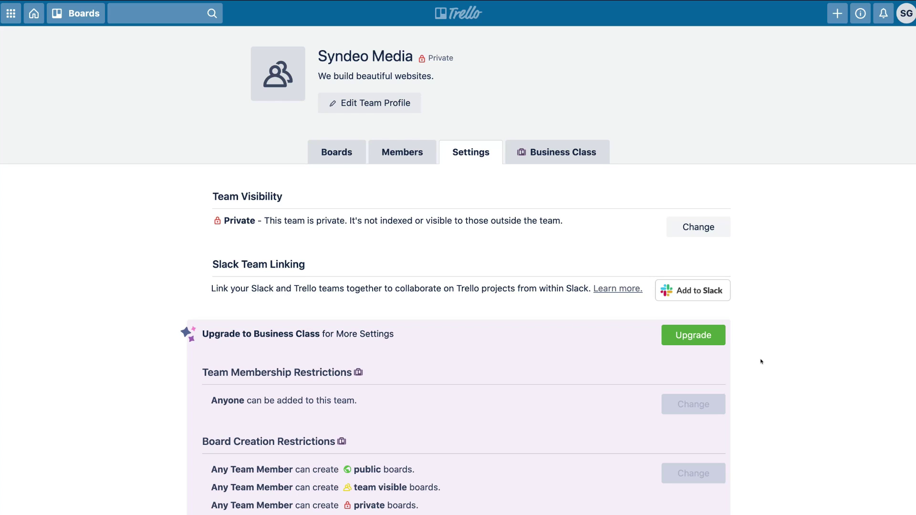
key(Tab)
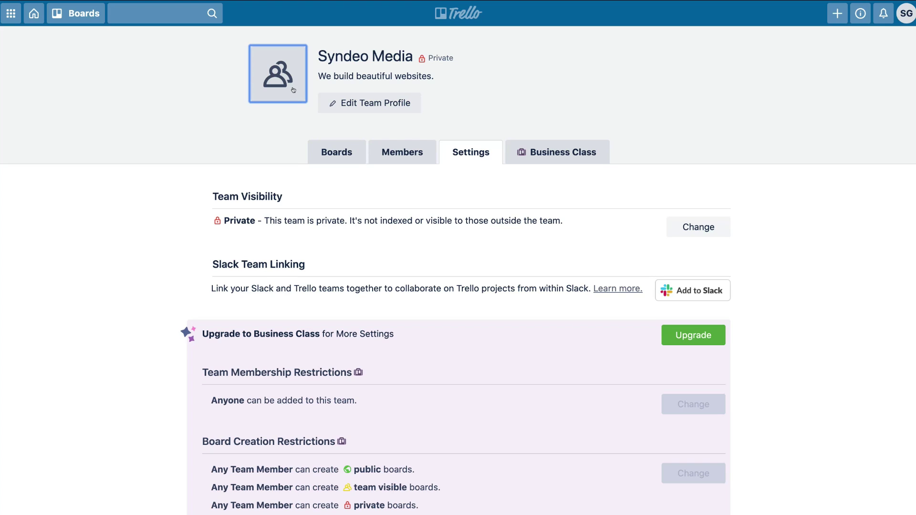
mouse_move(286, 74)
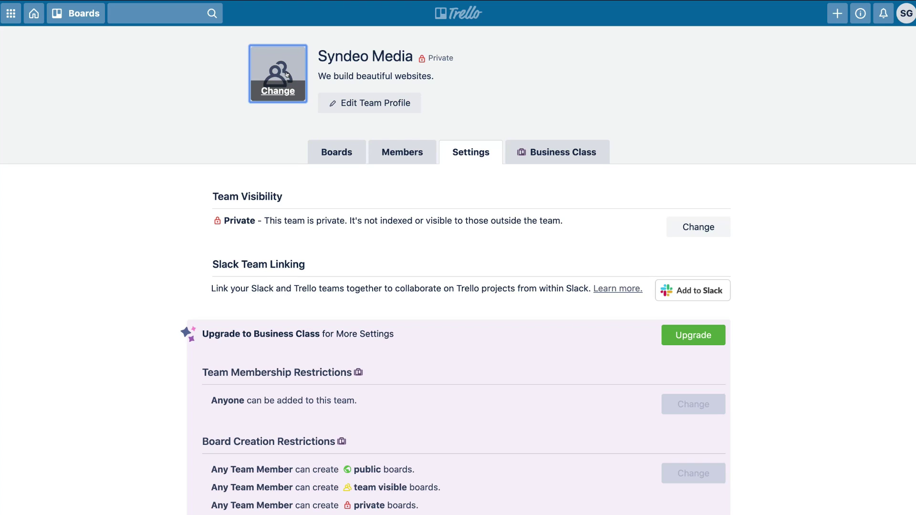
Return to the home page and open the boards overview showing personal and team boards.
click(31, 15)
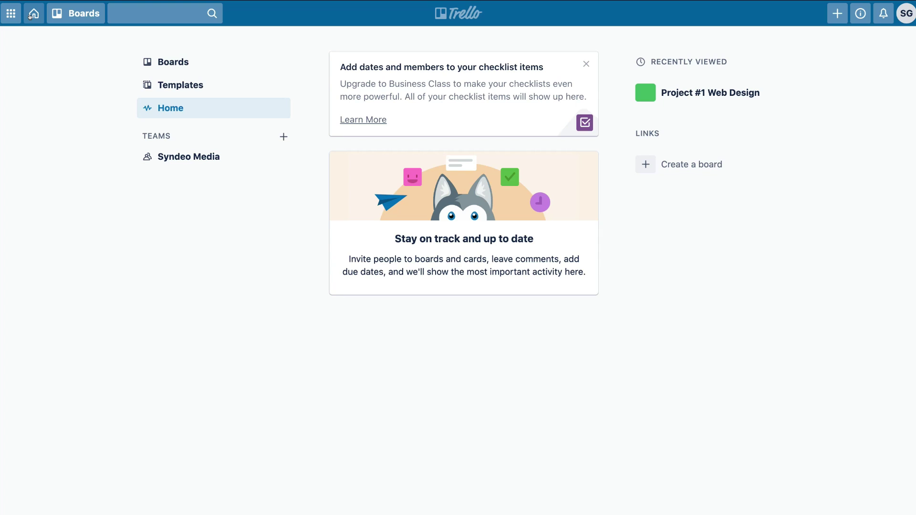
click(168, 58)
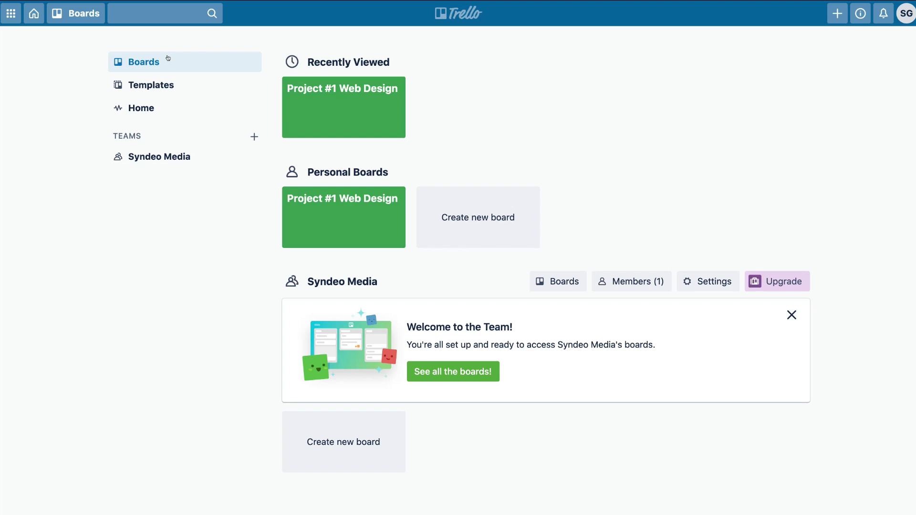
Open the Project #1 Web Design board and add it to the Syndeo Media team, keeping the board visible to the team.
click(316, 110)
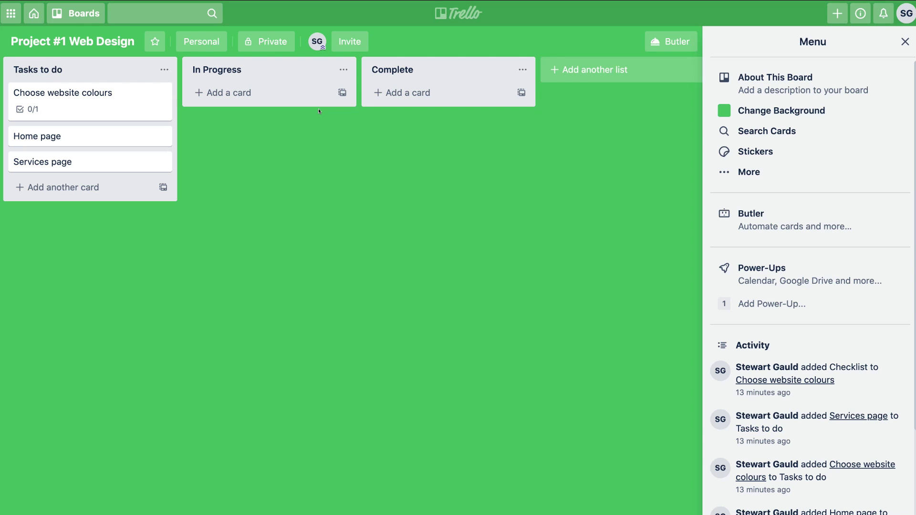
click(905, 41)
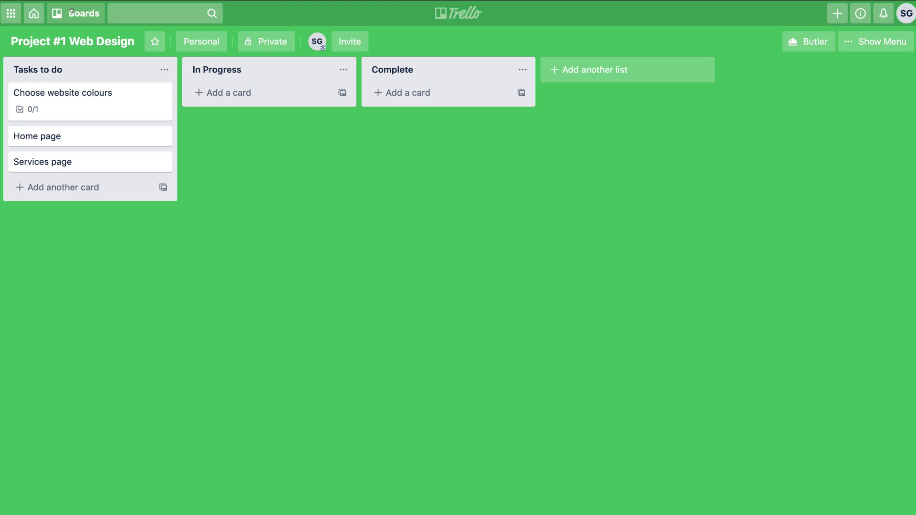
click(201, 42)
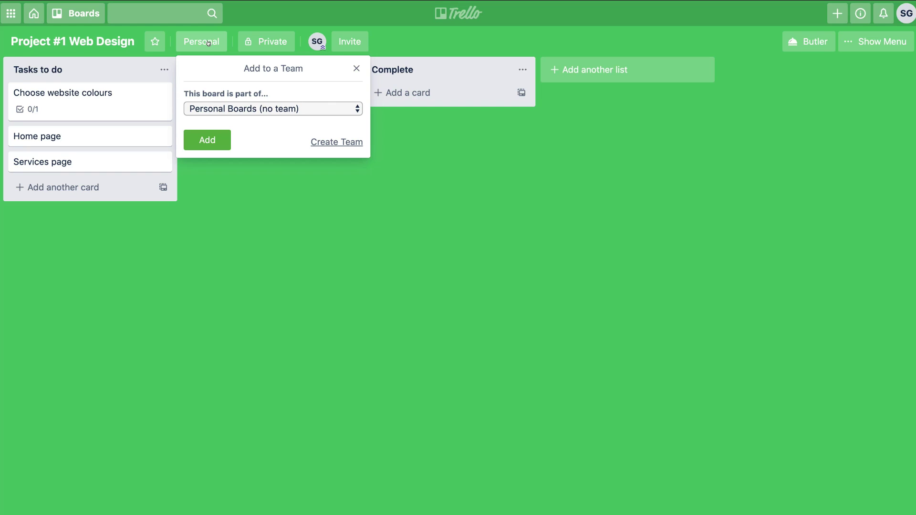
click(258, 108)
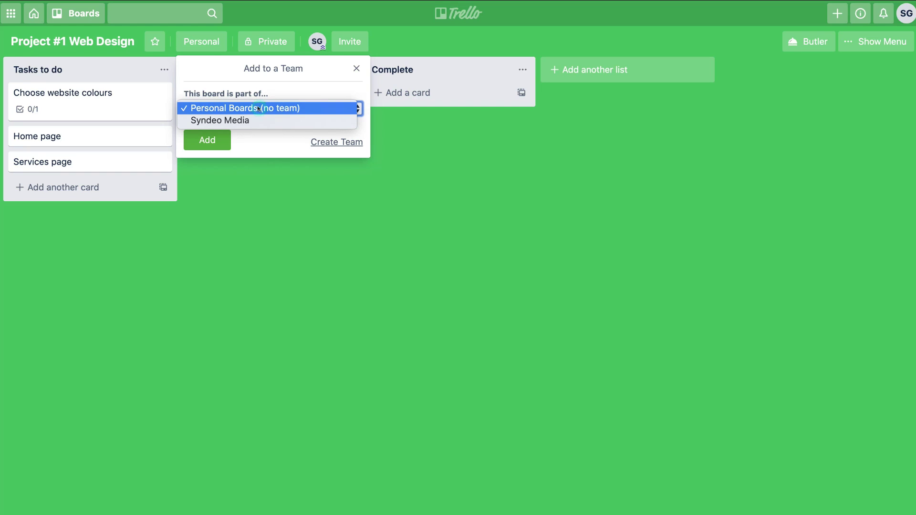
click(253, 118)
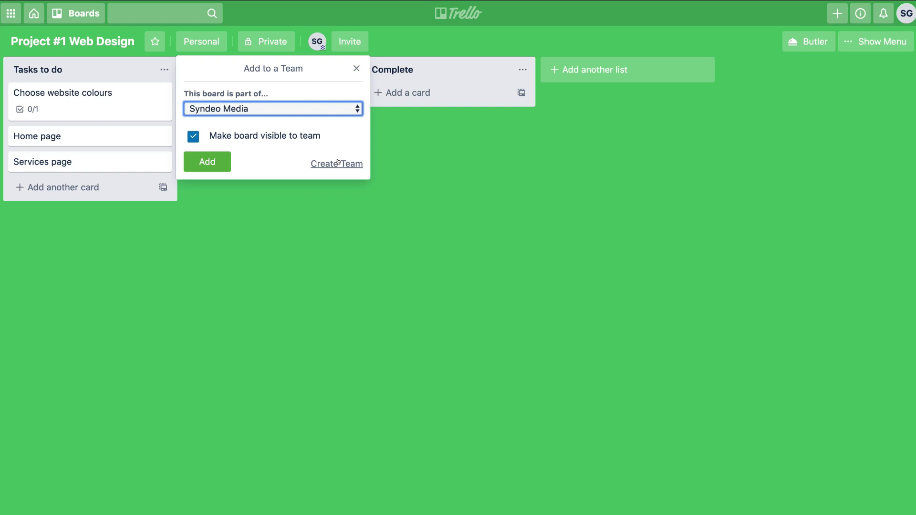
click(207, 162)
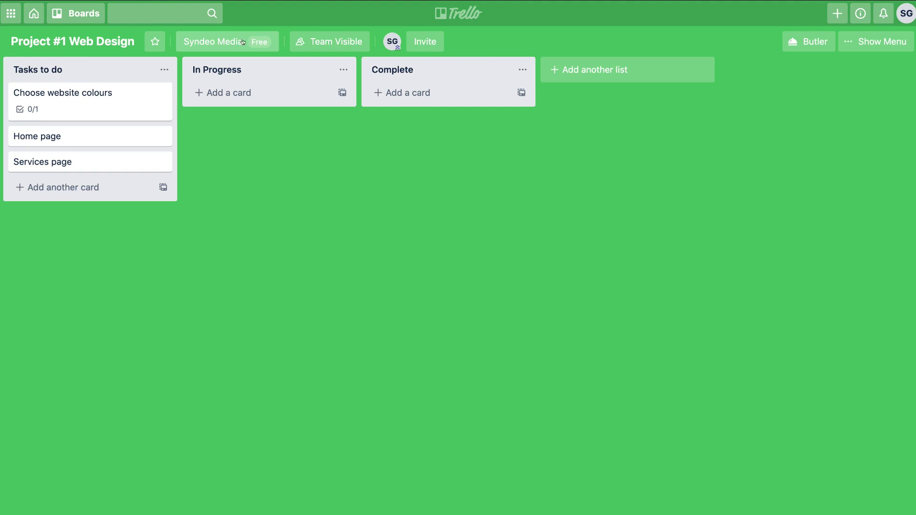
Look through the board's visibility and invitation options, Butler automation tips, creation options, notifications and account options, closing each without changes.
click(335, 39)
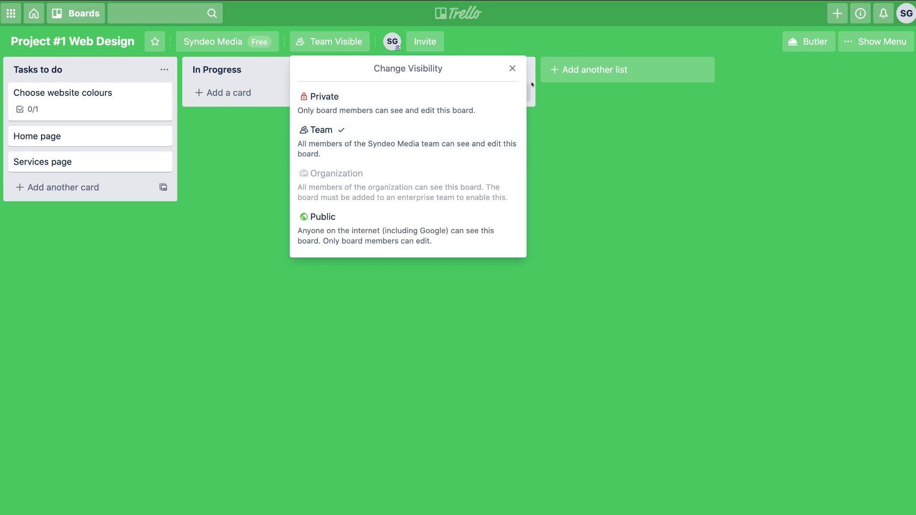
click(512, 68)
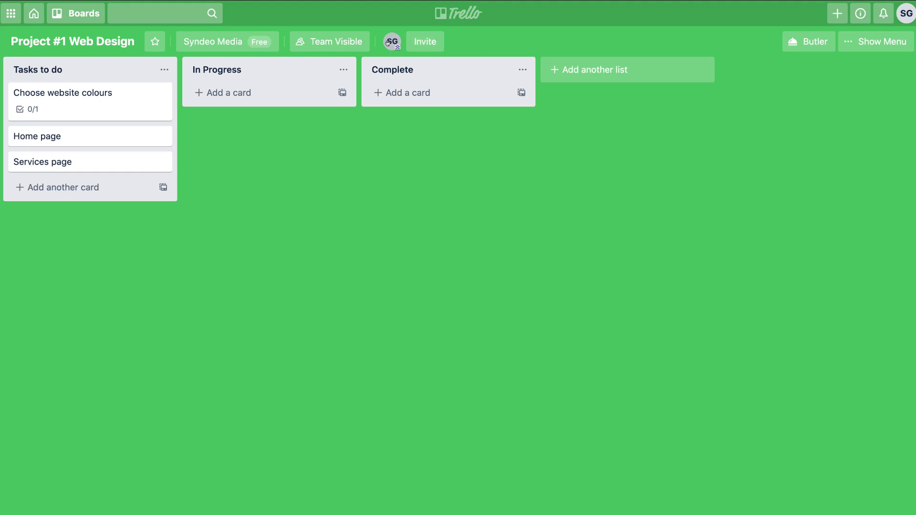
click(415, 40)
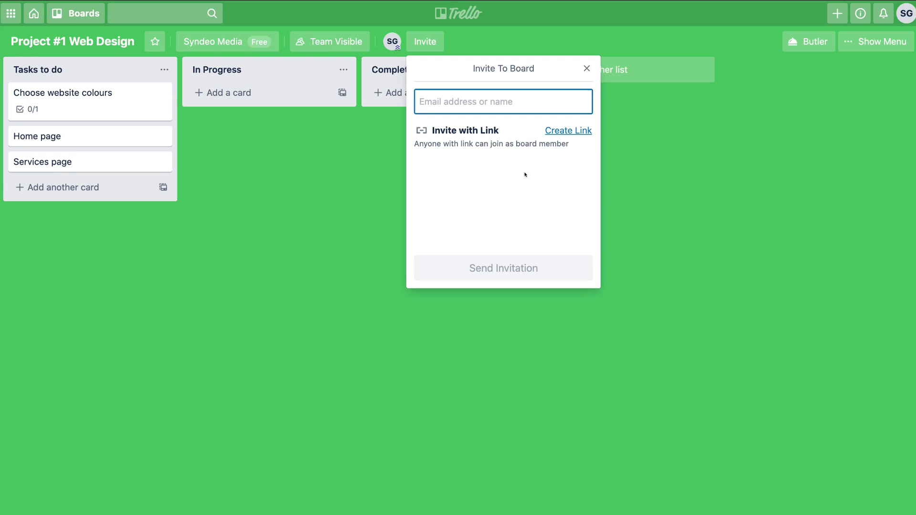
click(586, 68)
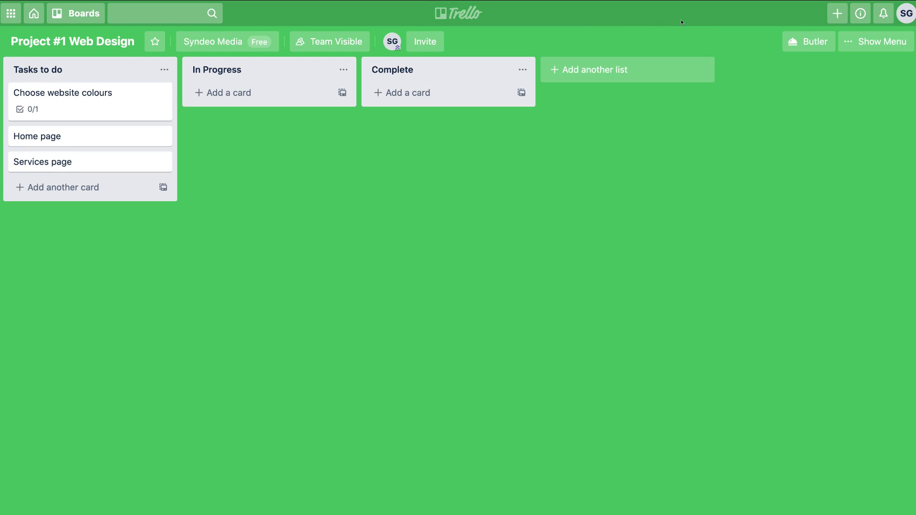
click(805, 43)
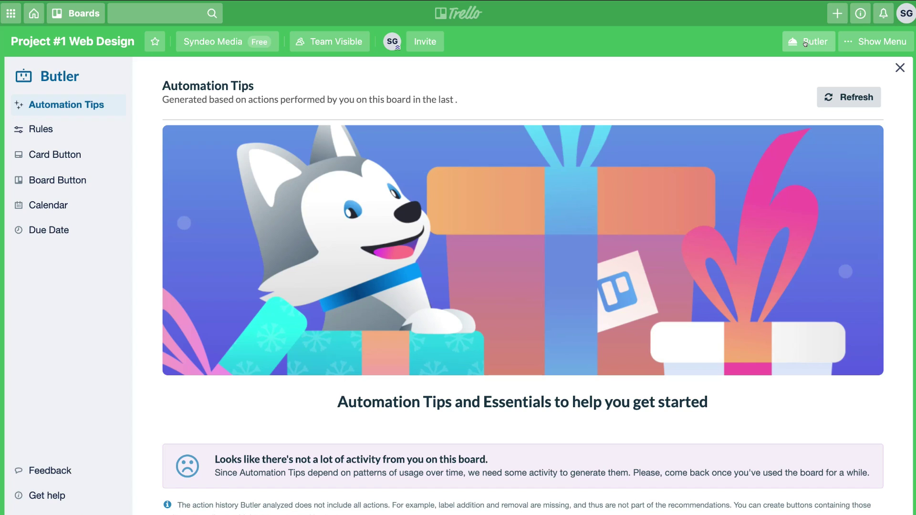
click(900, 68)
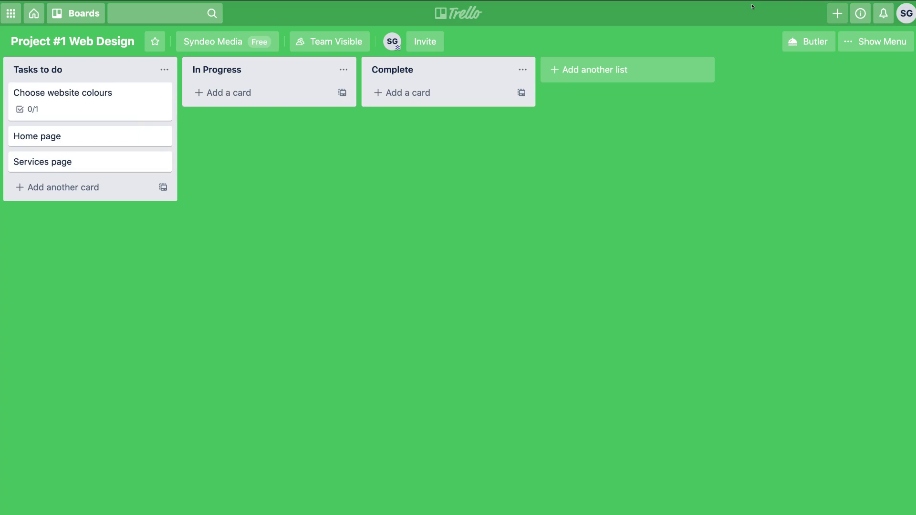
click(831, 14)
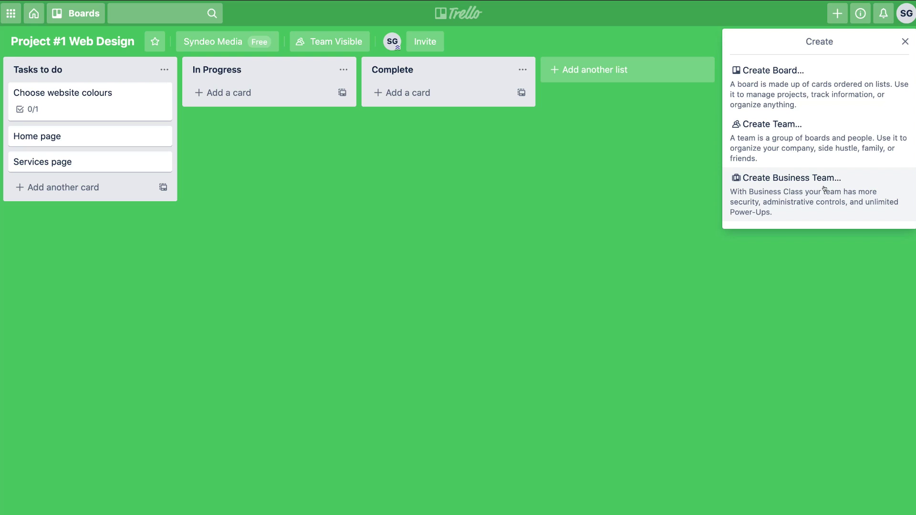
click(905, 41)
click(882, 15)
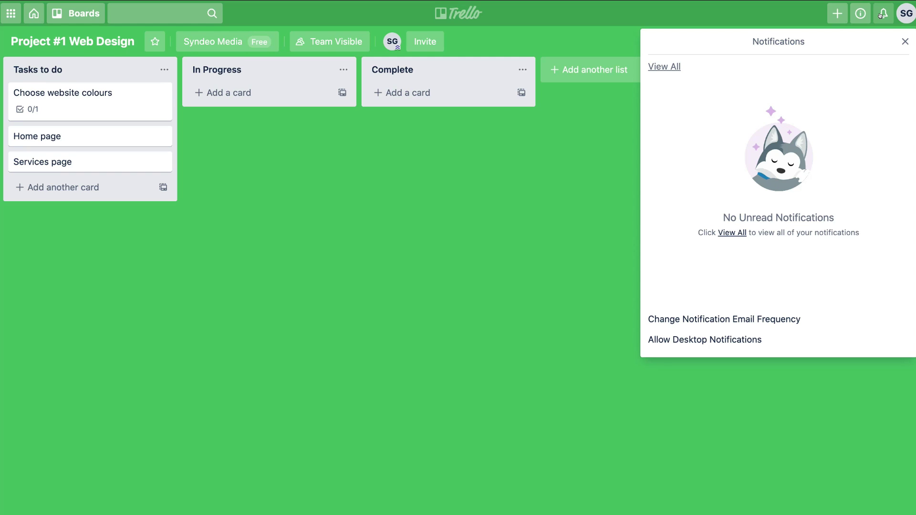
click(902, 41)
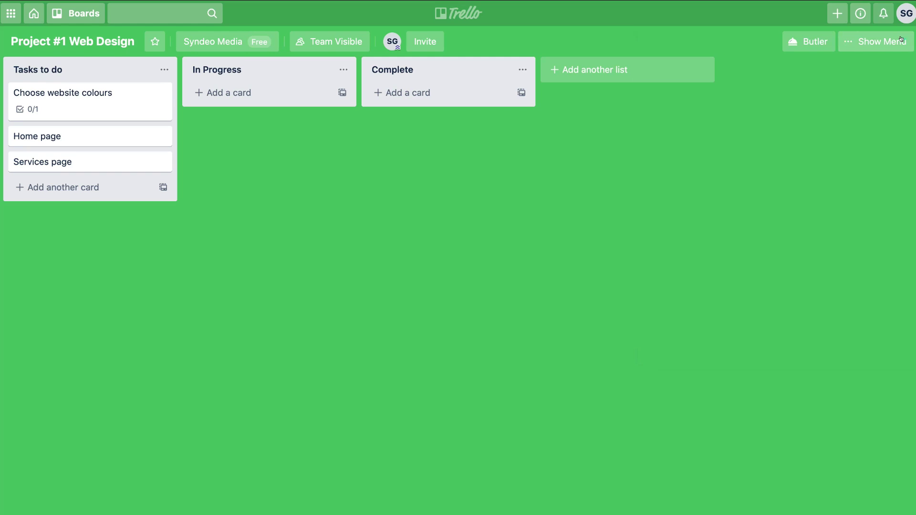
click(901, 11)
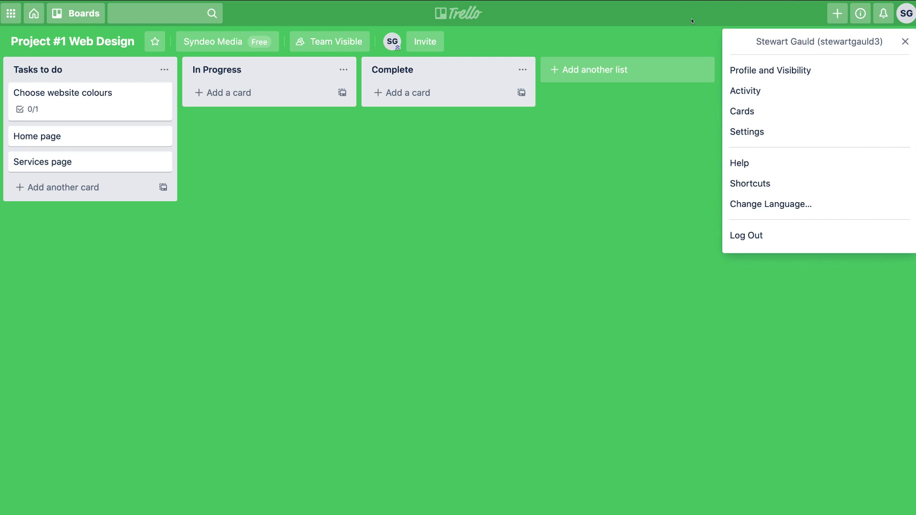
click(905, 42)
Set the board's description to "This is the web design project for the roofing company.".
click(878, 41)
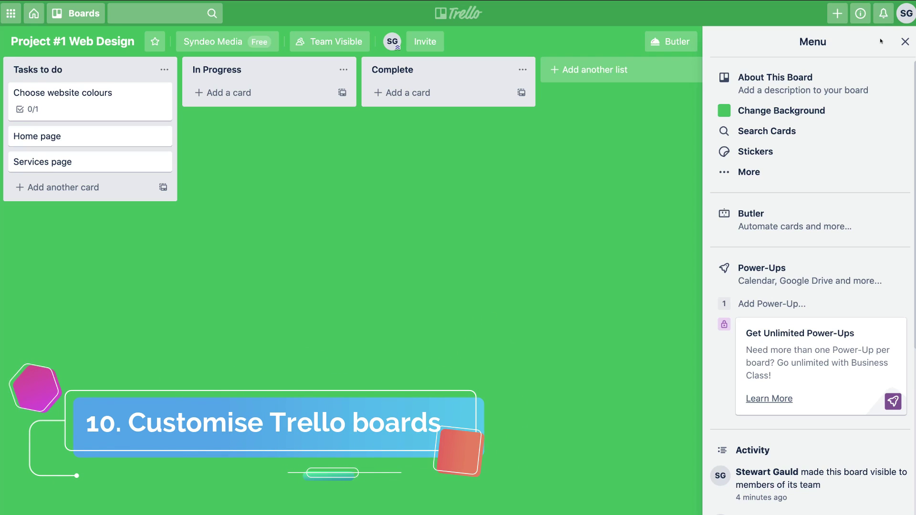
click(784, 87)
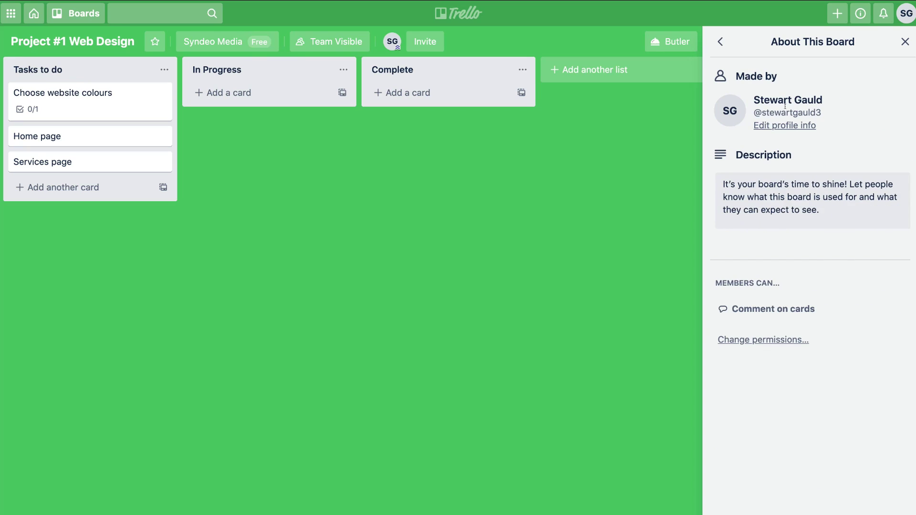
click(809, 209)
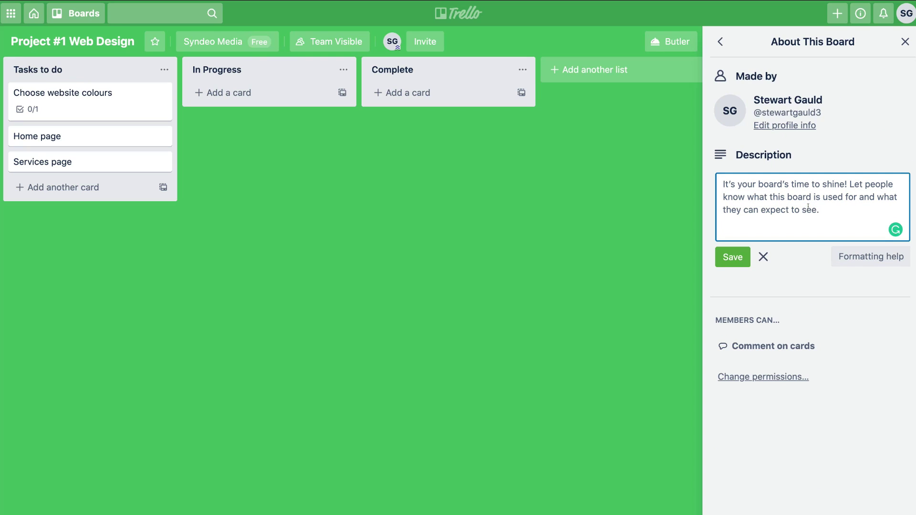
text(This is the web design project for the roofing company.)
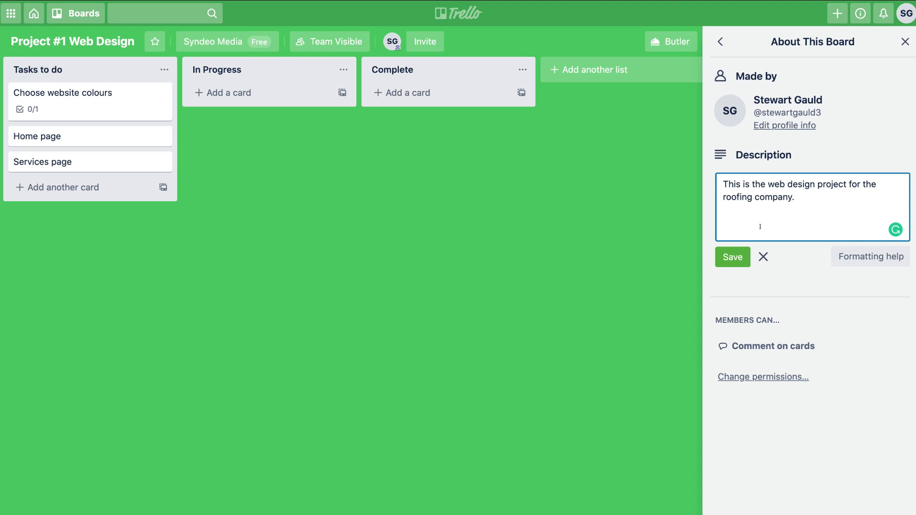
click(733, 257)
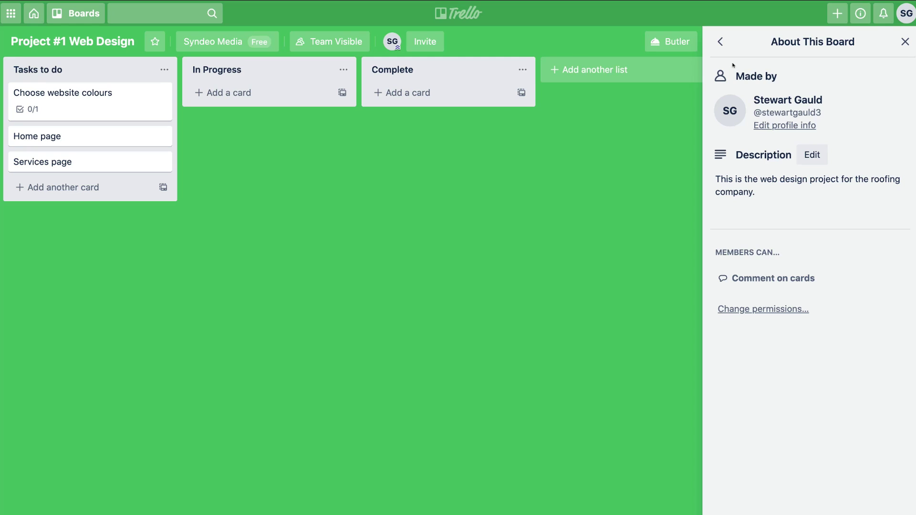
click(721, 42)
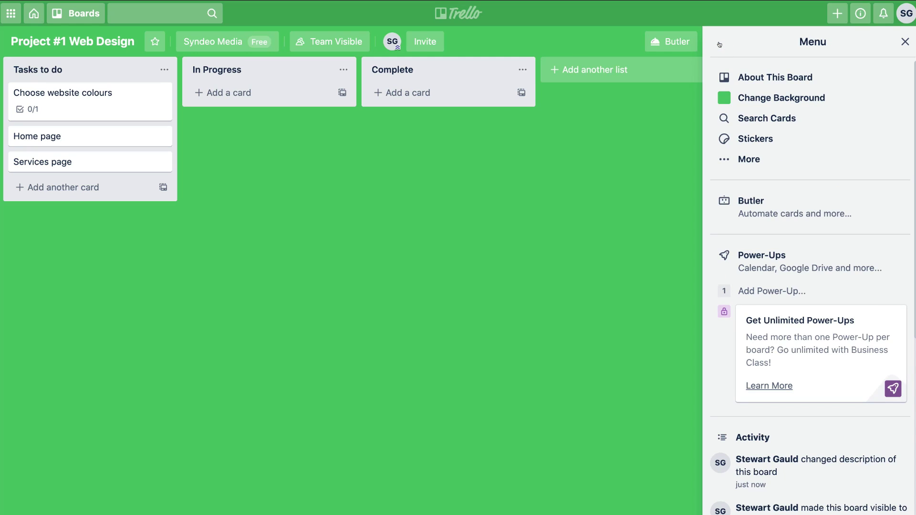
Try Unsplash photos as the board background, ending with the golden wave texture.
click(772, 96)
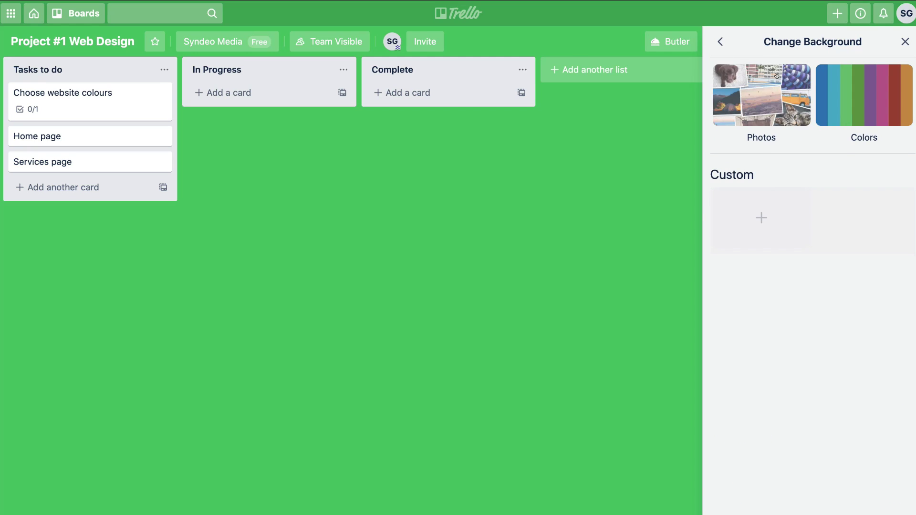
click(765, 85)
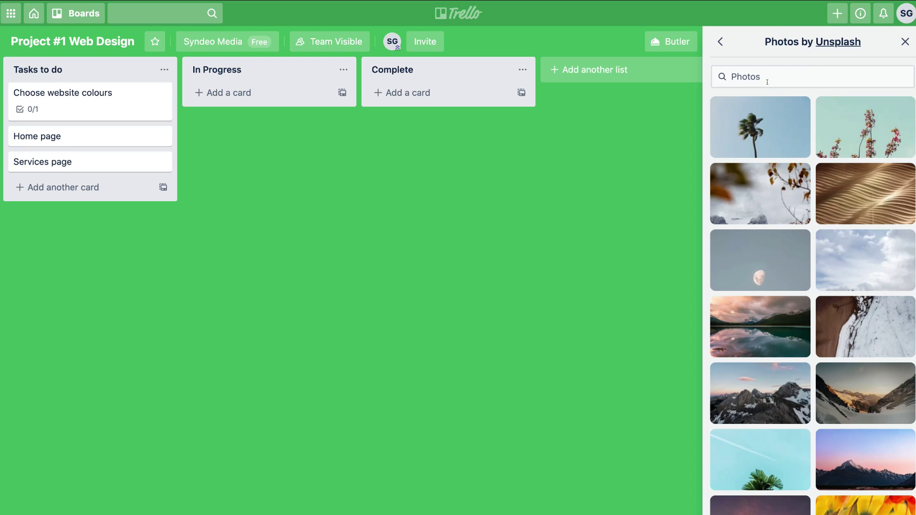
click(756, 182)
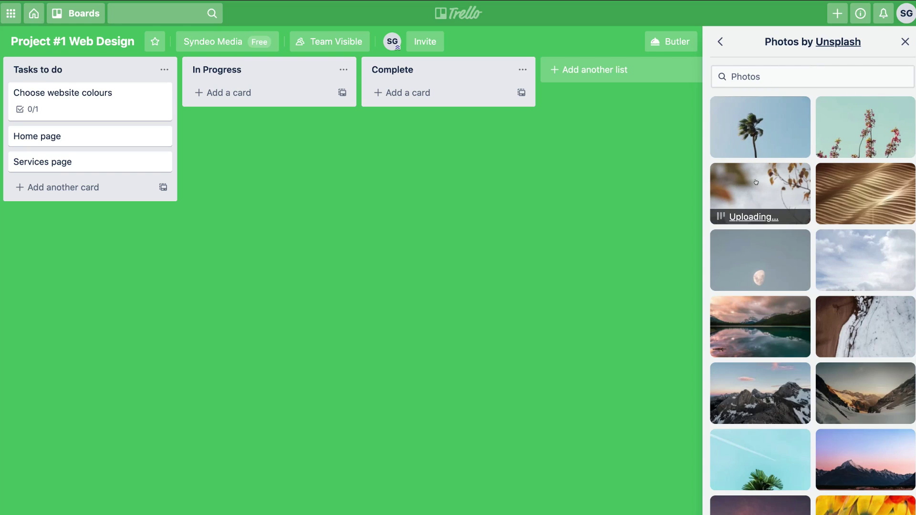
click(866, 194)
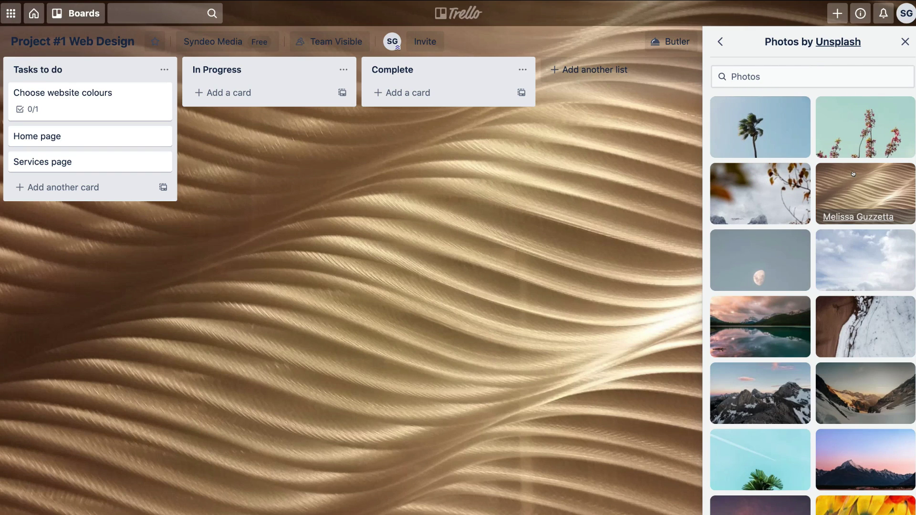
Change the board background to the solid blue color and return to the main board menu.
click(719, 44)
click(855, 106)
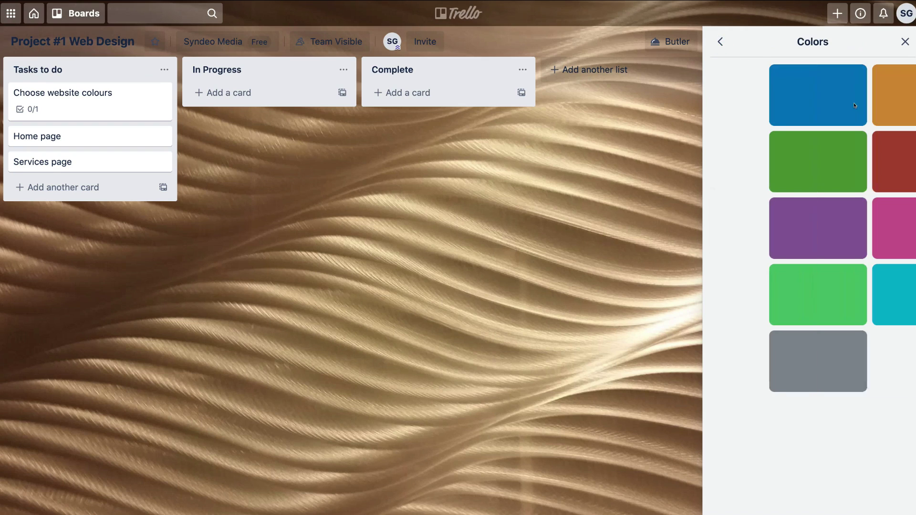
click(856, 105)
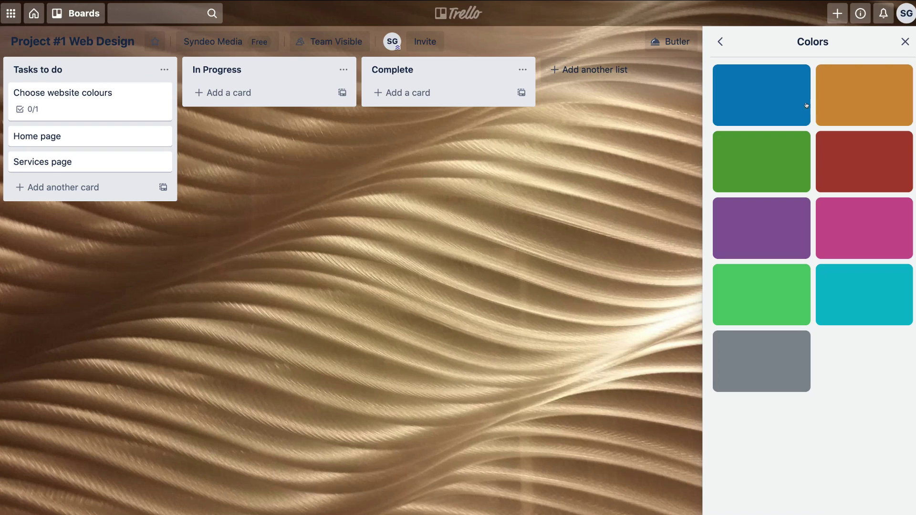
click(762, 161)
click(770, 97)
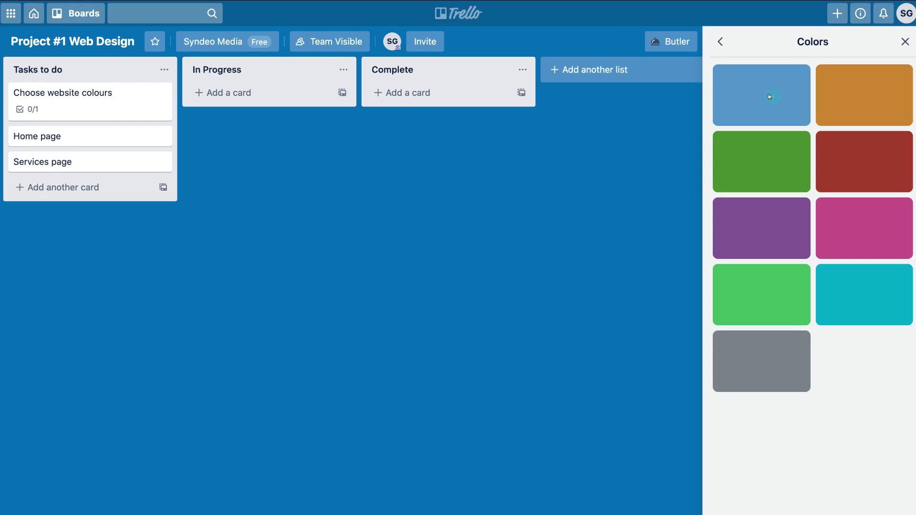
click(720, 42)
click(719, 41)
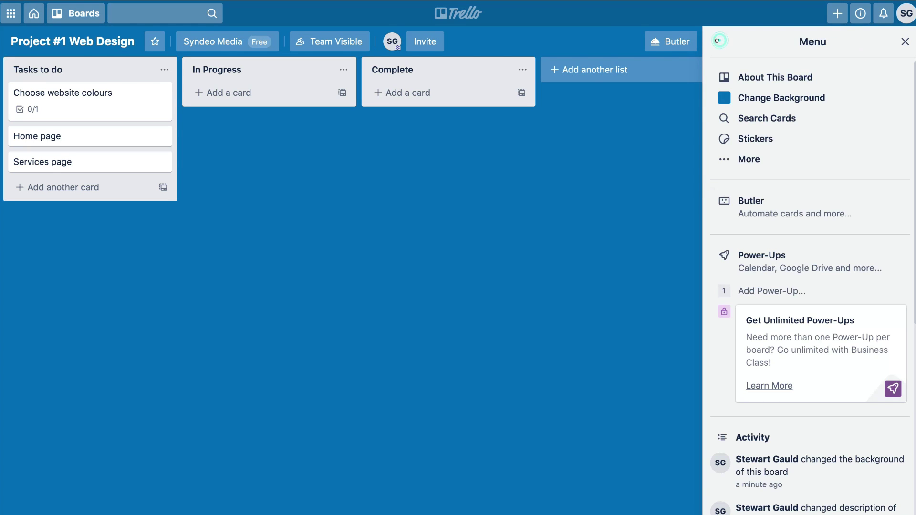
Review the Power-Ups and activity history in the board menu and close the menu.
scroll(811, 289, down, 3)
scroll(812, 288, down, 1)
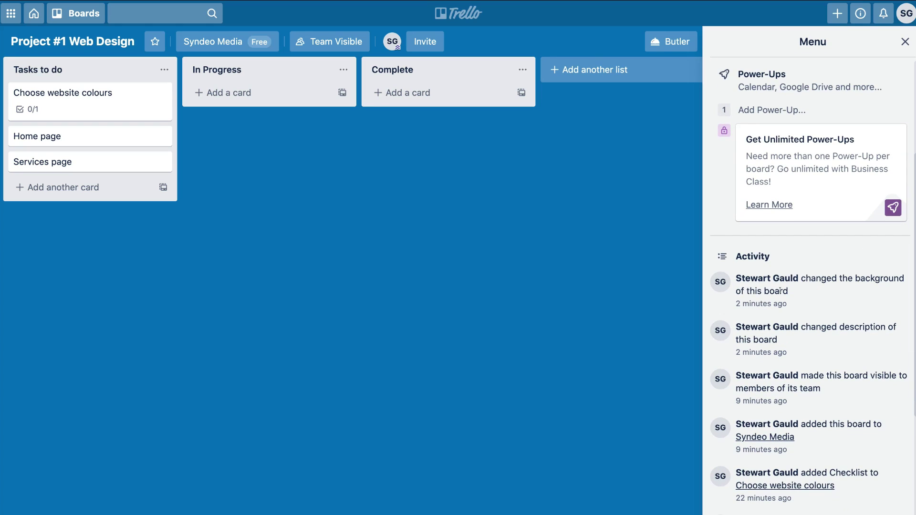
scroll(781, 290, up, 5)
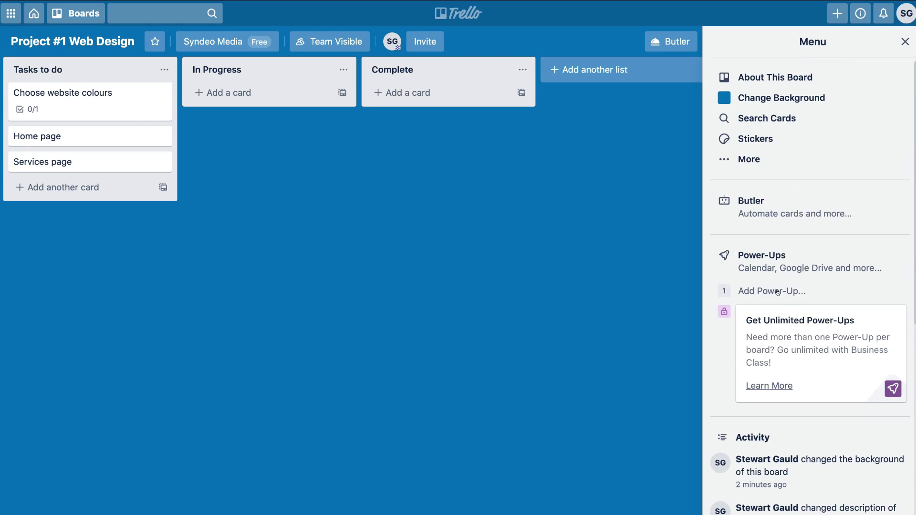
click(903, 42)
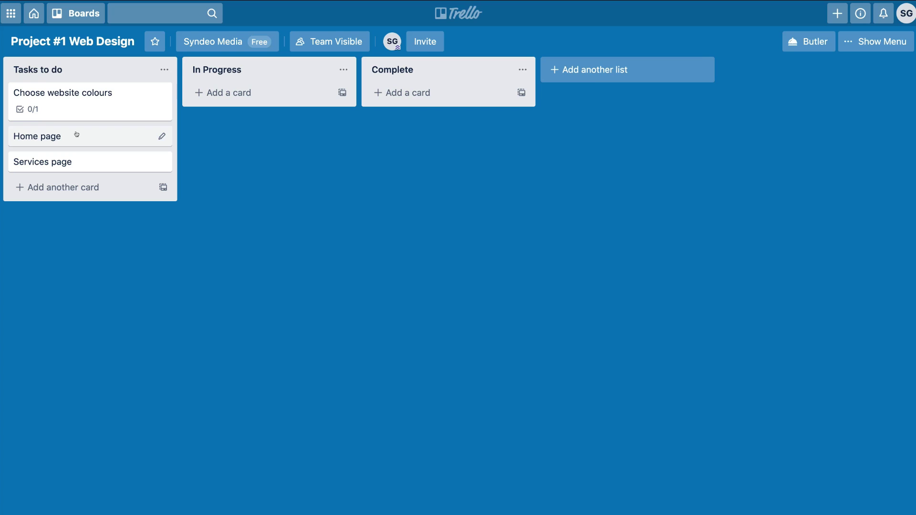
Mark the "Logo colour" checklist item as complete in the Choose website colours card.
click(97, 95)
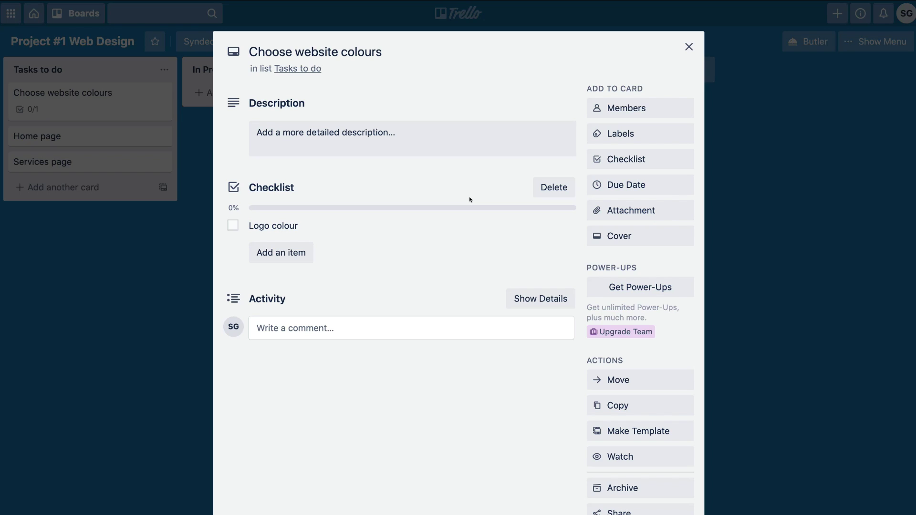
click(231, 224)
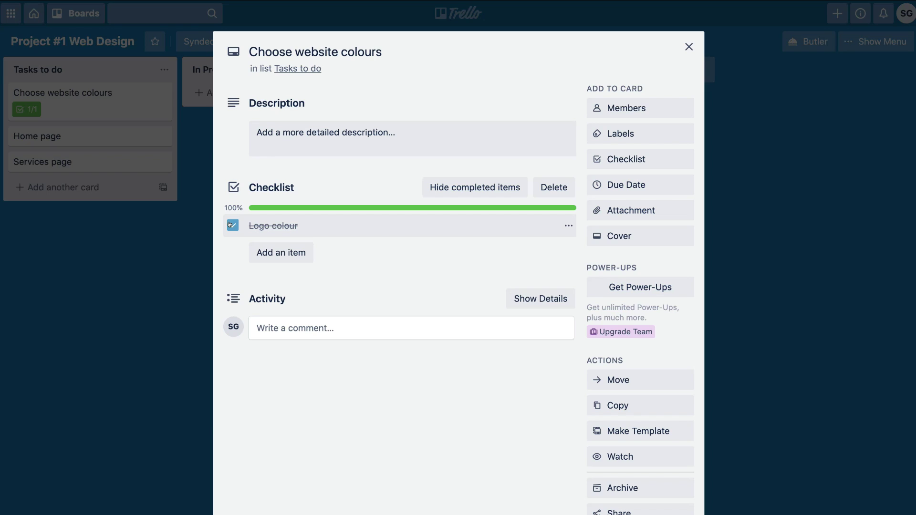
Post the comment "Hi the logo colour is complete see attachment." on the Choose website colours card and close the card.
click(271, 326)
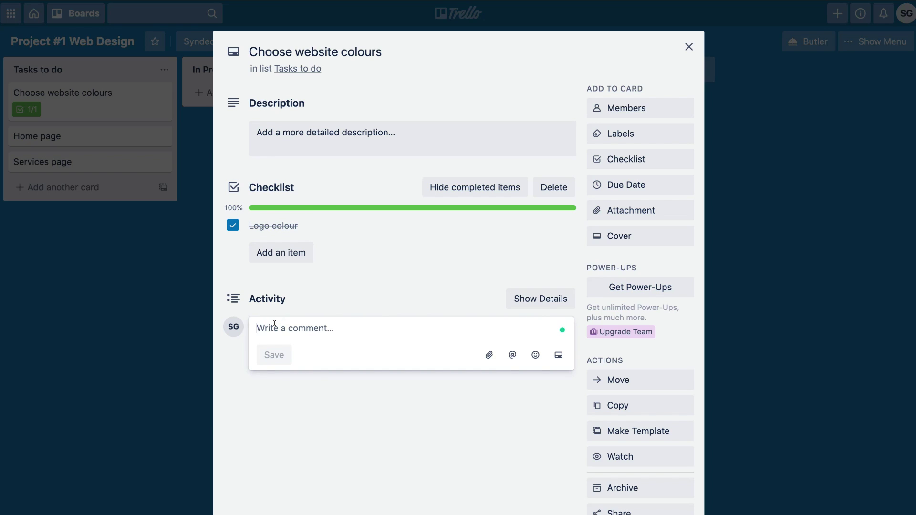
click(270, 353)
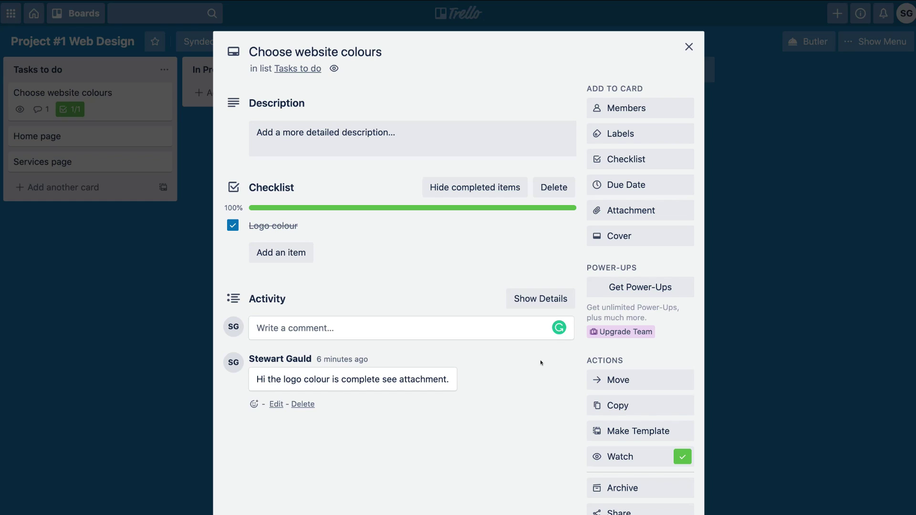
click(690, 47)
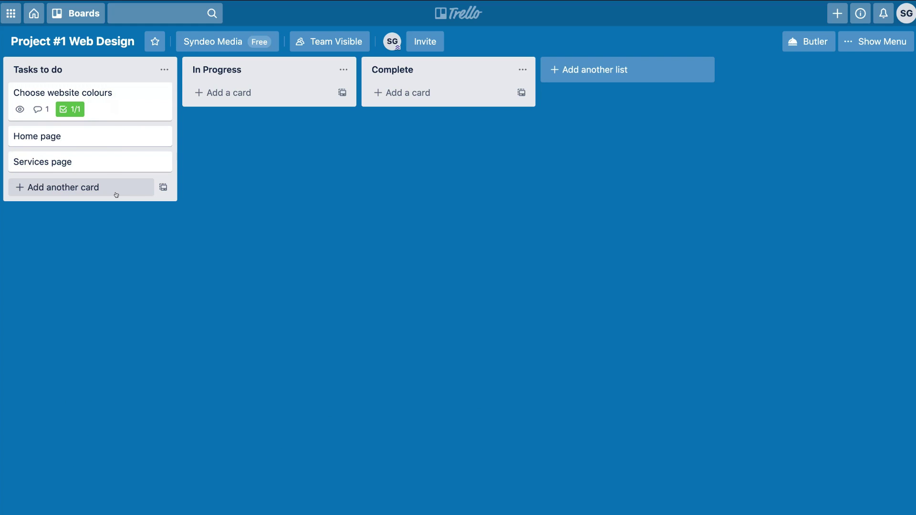
Add a "Website theme colour" checklist item to the Choose website colours card and move the card to the In Progress list.
click(125, 104)
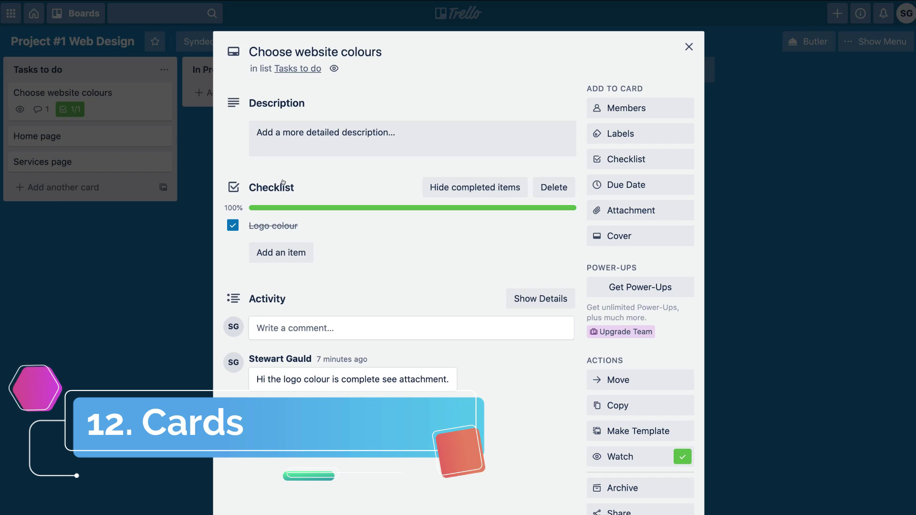
click(265, 251)
text(Website theme colour)
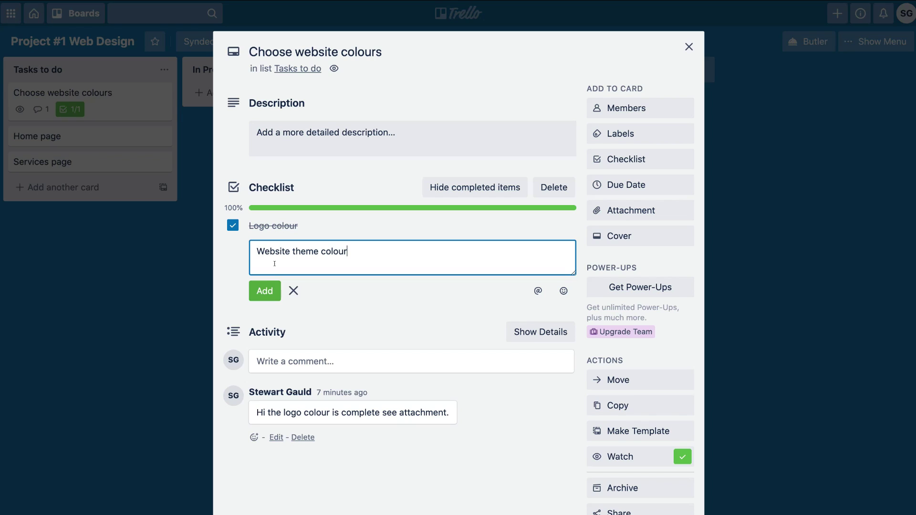
click(264, 288)
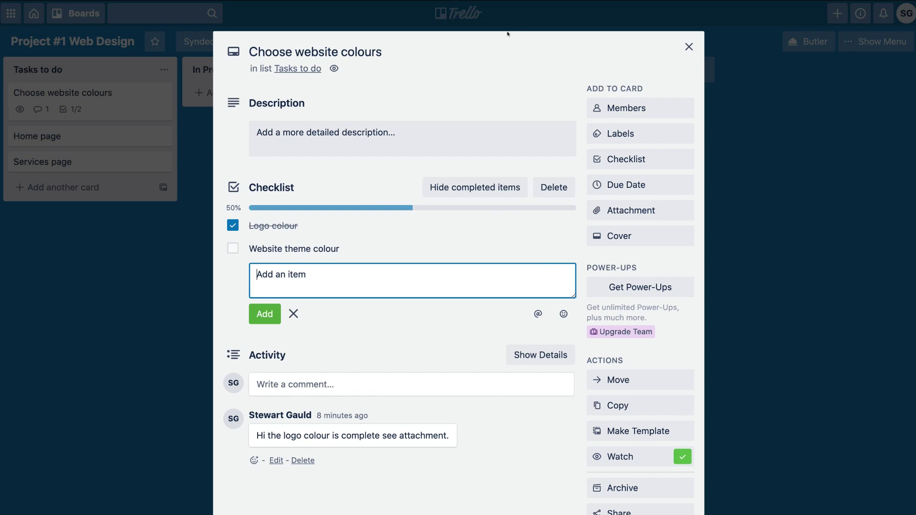
click(689, 46)
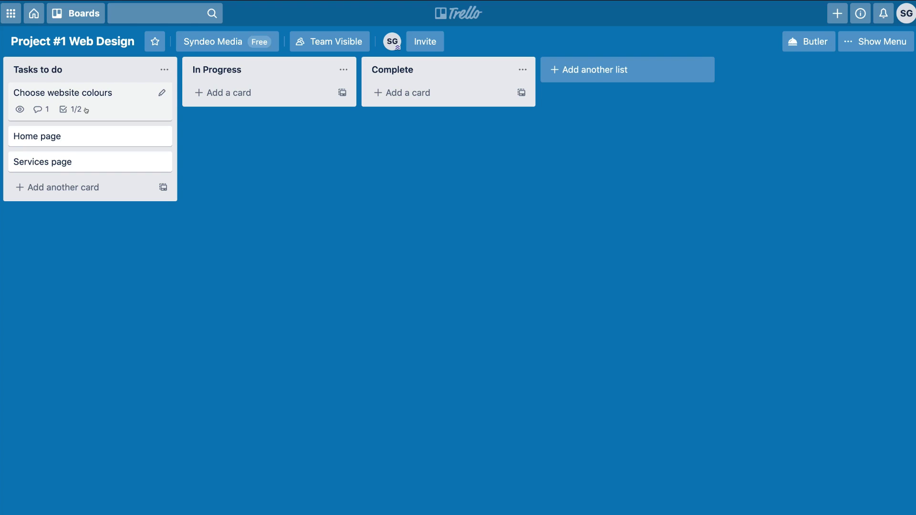
click(109, 94)
drag(109, 94, 298, 97)
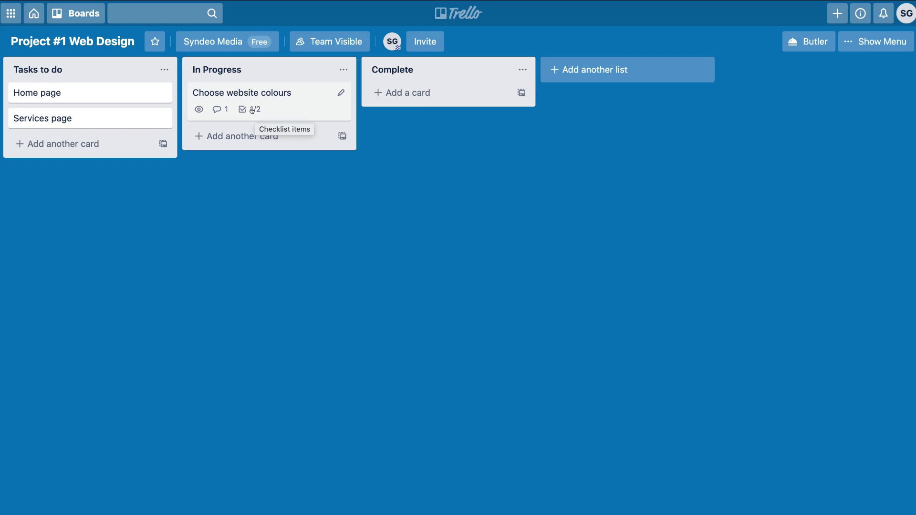
Mark the "Website theme colour" checklist item as complete and move the Choose website colours card to the Complete list.
click(296, 92)
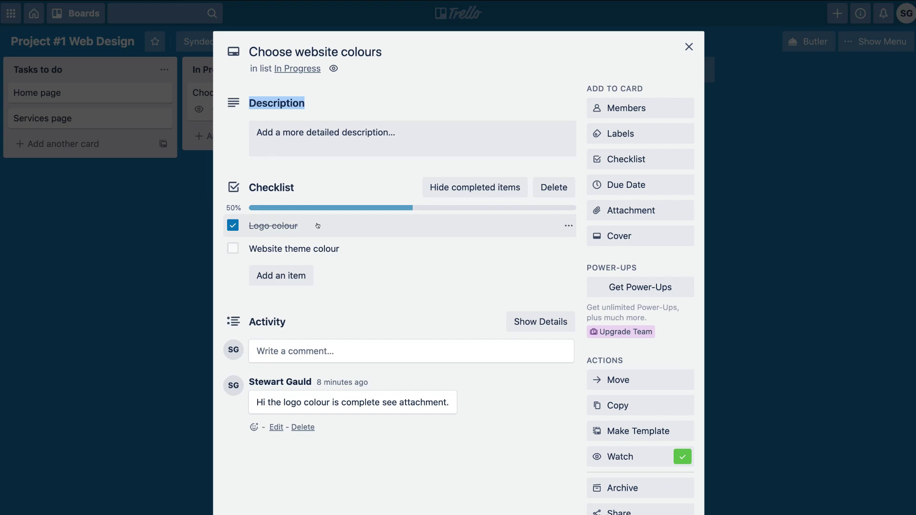
click(233, 248)
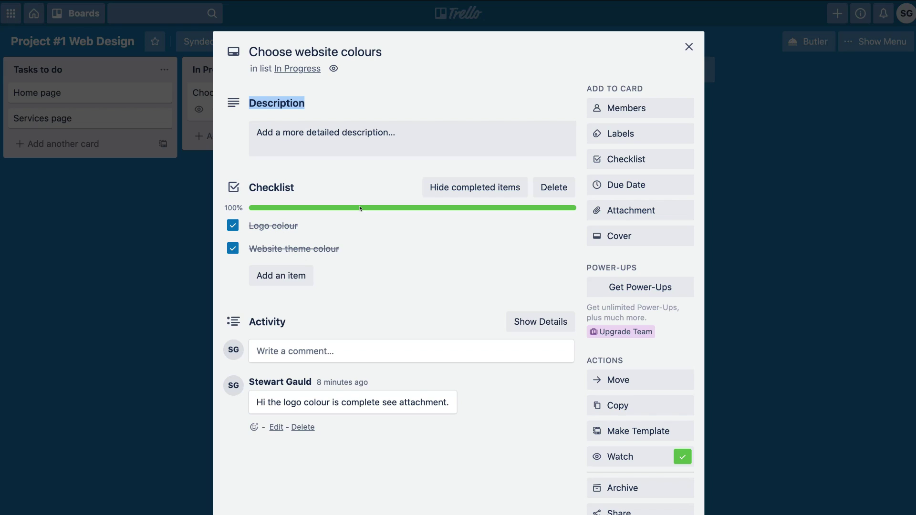
click(689, 45)
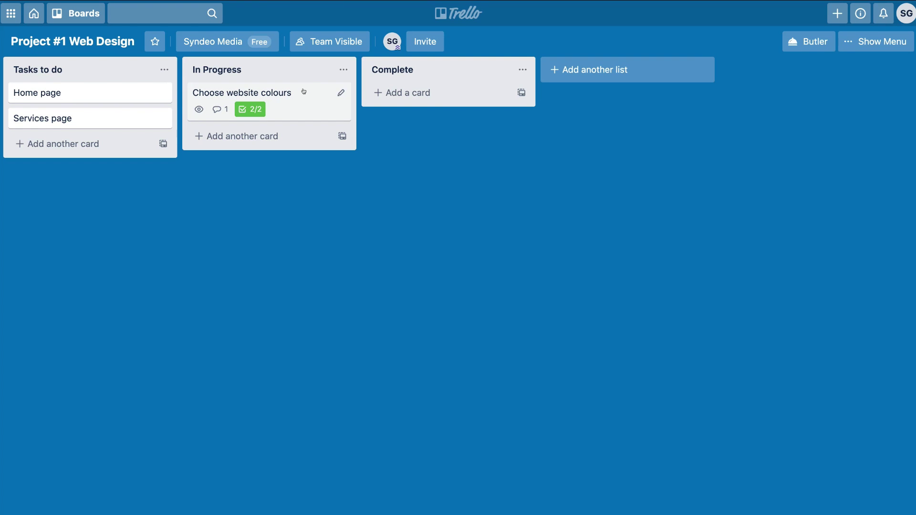
drag(302, 91, 476, 93)
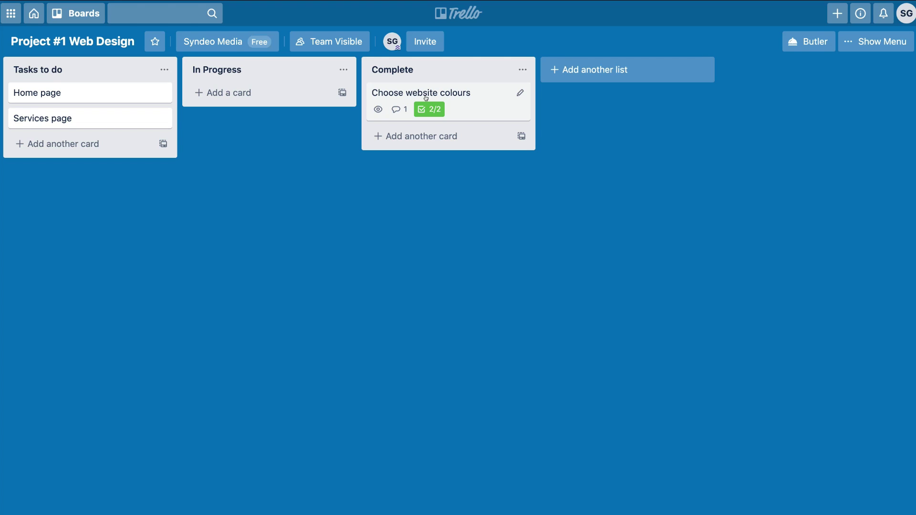
Give the Home page card the description "Here we need to complete the three areas to the Home Page.".
click(90, 90)
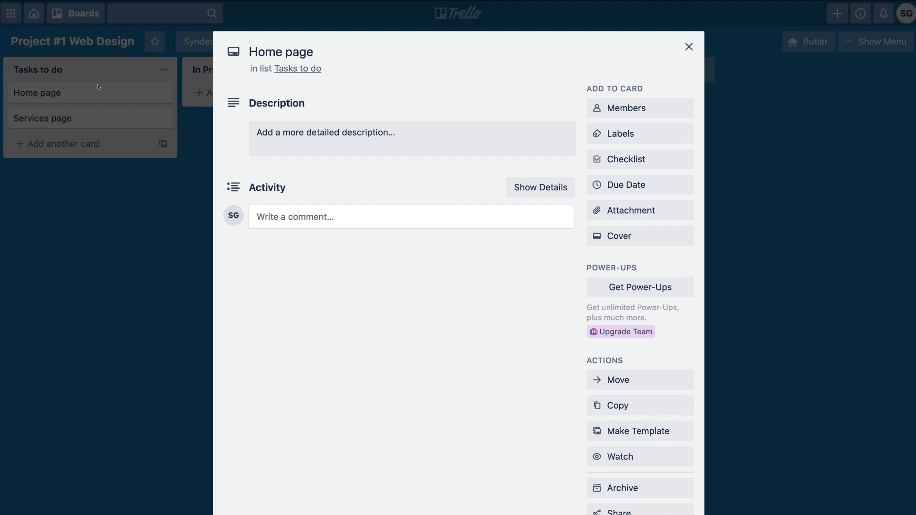
click(287, 134)
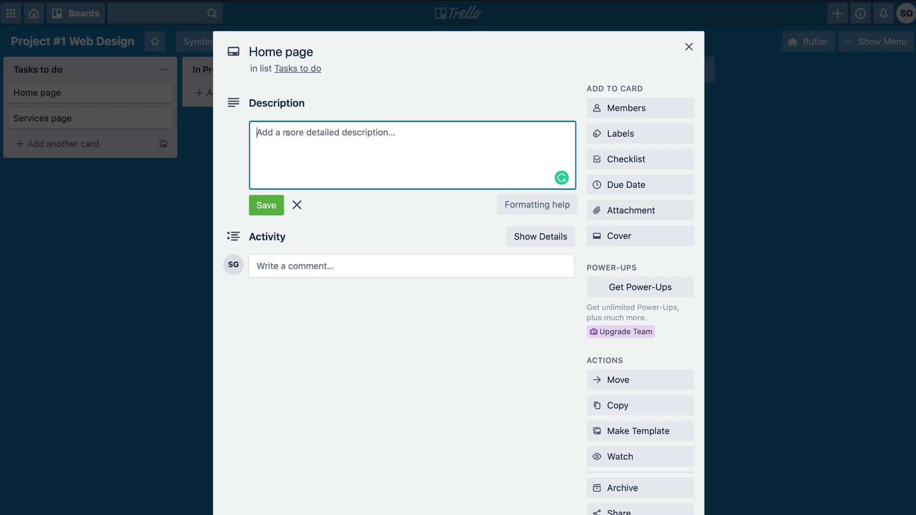
text(Here we need to complete the three areas to the Home Page.)
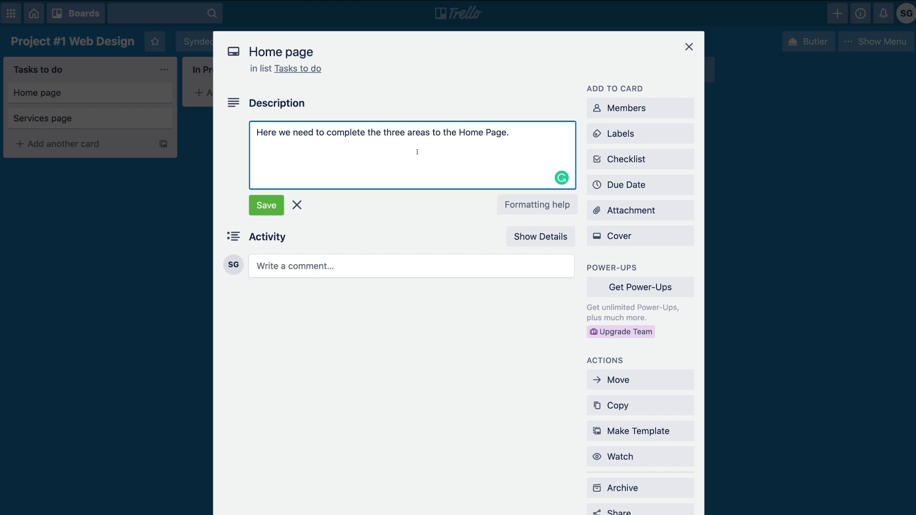
click(271, 201)
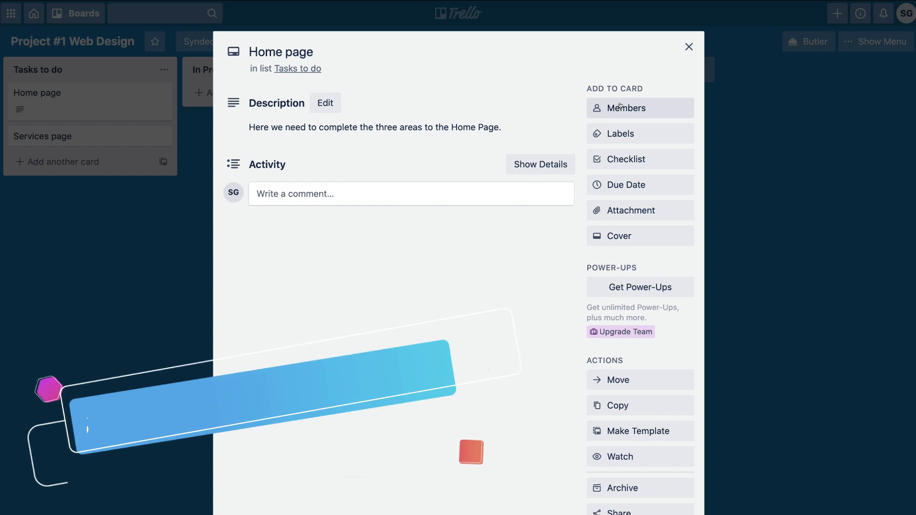
Name the red label "Urgent" and apply it to the Home page card.
click(621, 132)
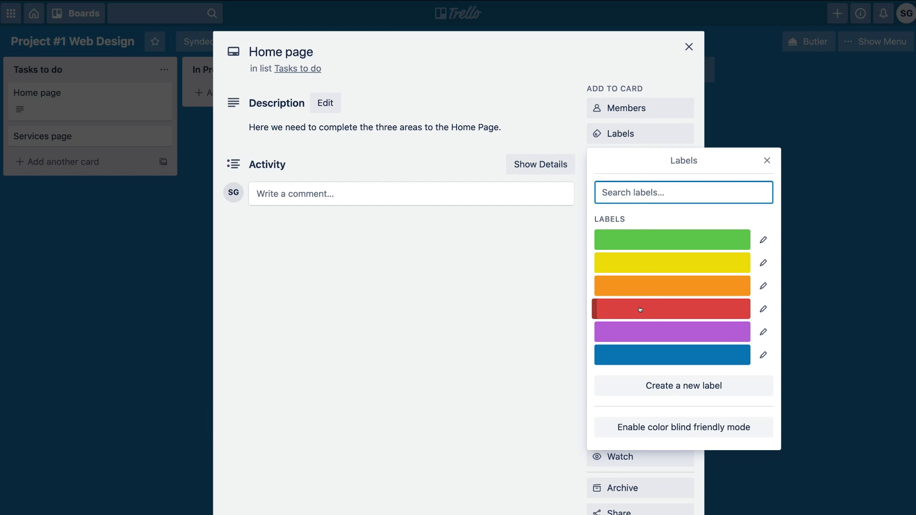
click(764, 309)
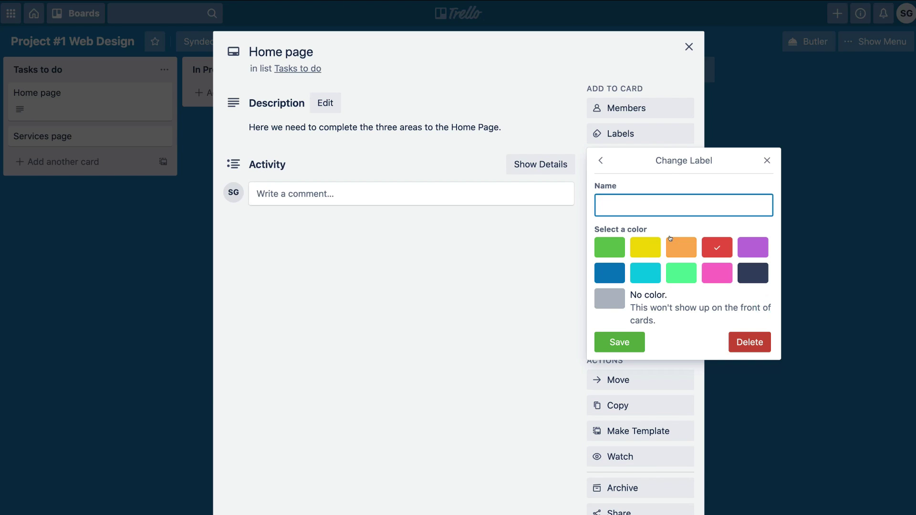
text(Urgent)
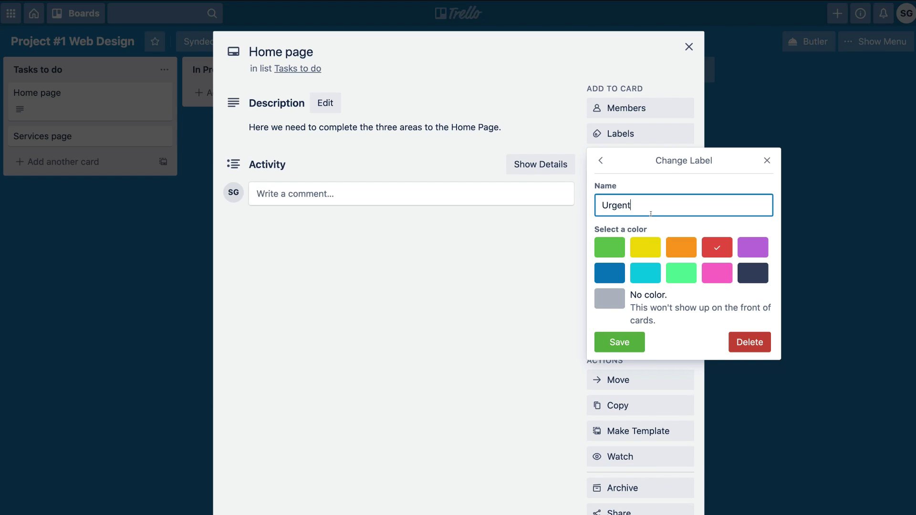
click(619, 342)
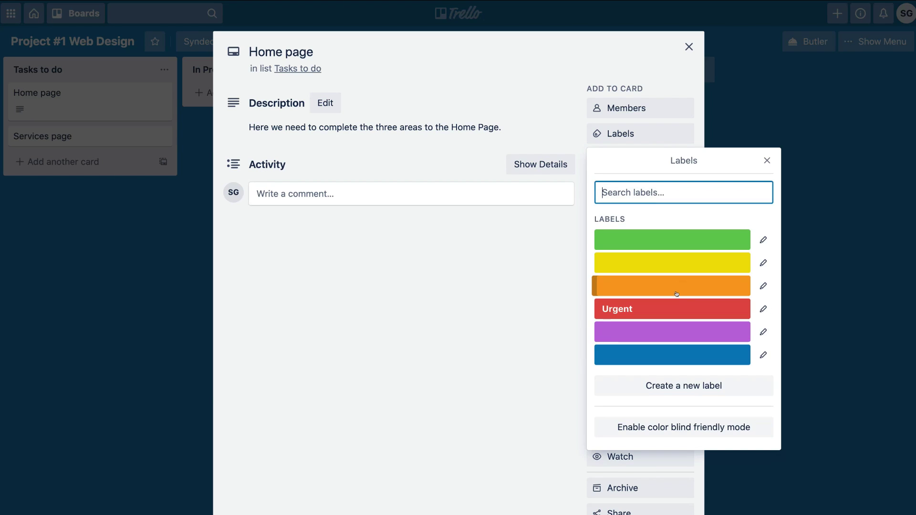
click(645, 308)
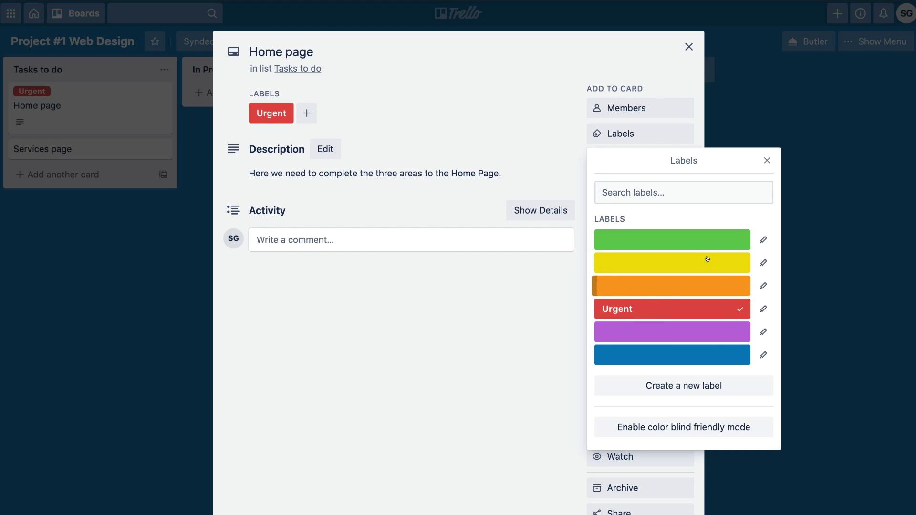
click(767, 160)
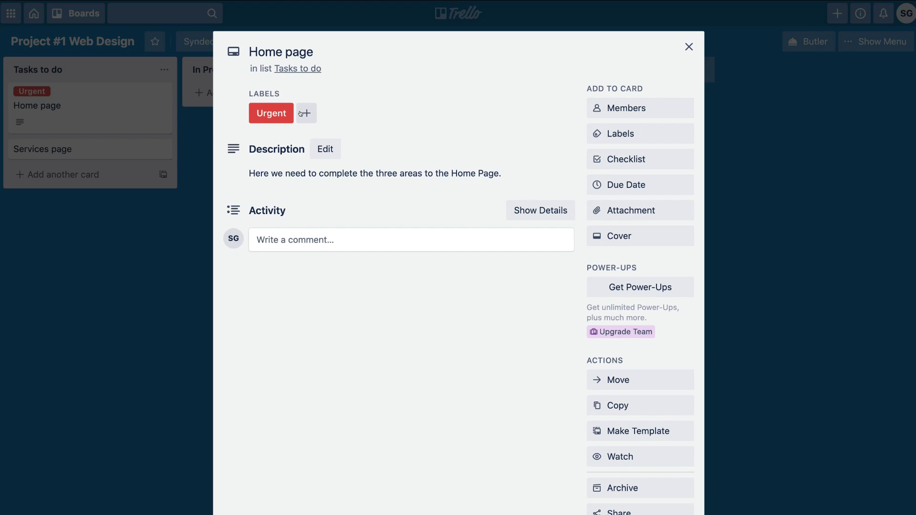
Add a checklist titled "Checklist for completing home page" to the Home page card.
click(643, 159)
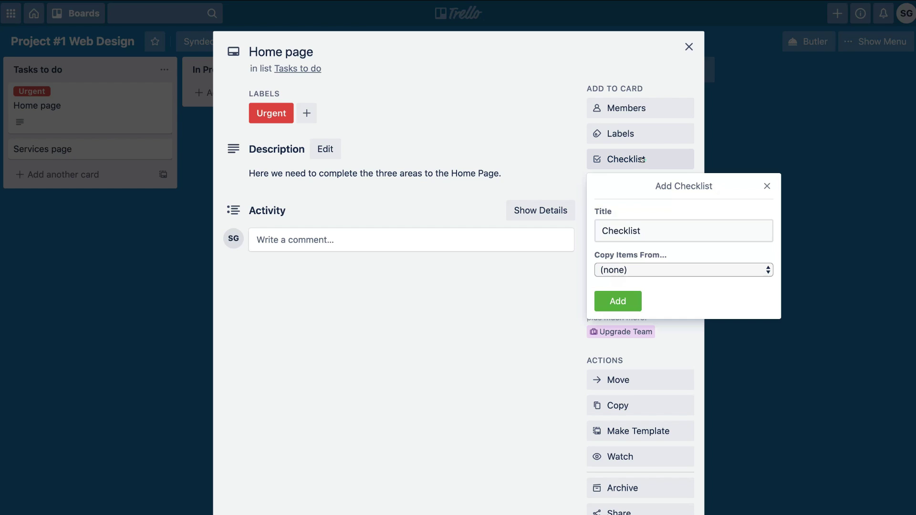
click(665, 230)
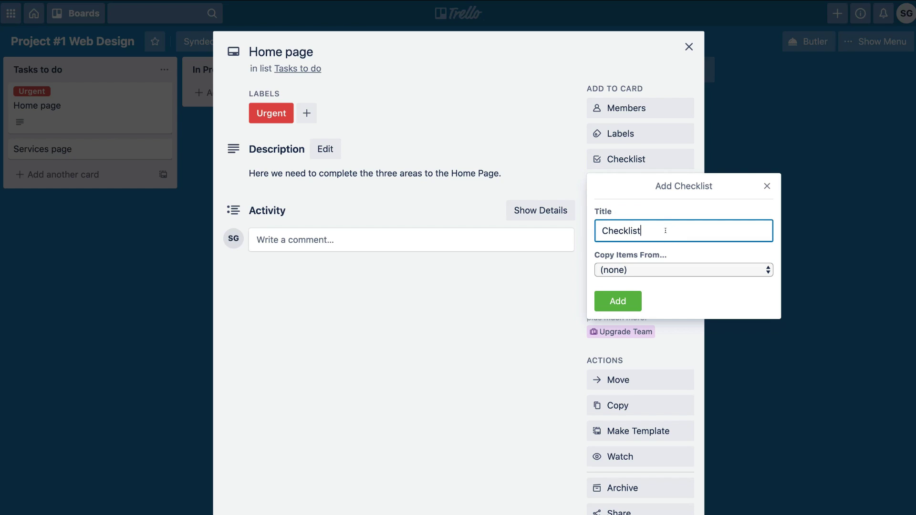
text(for completing home page)
key(Tab)
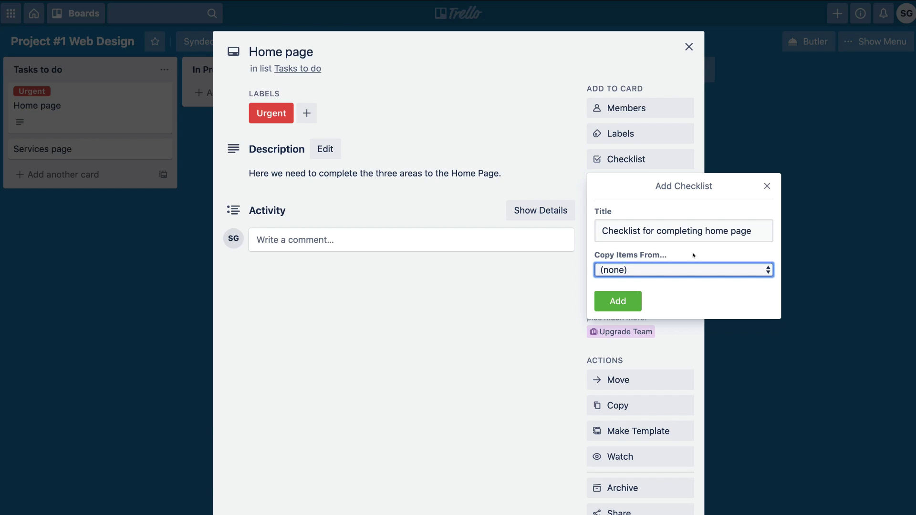
click(641, 291)
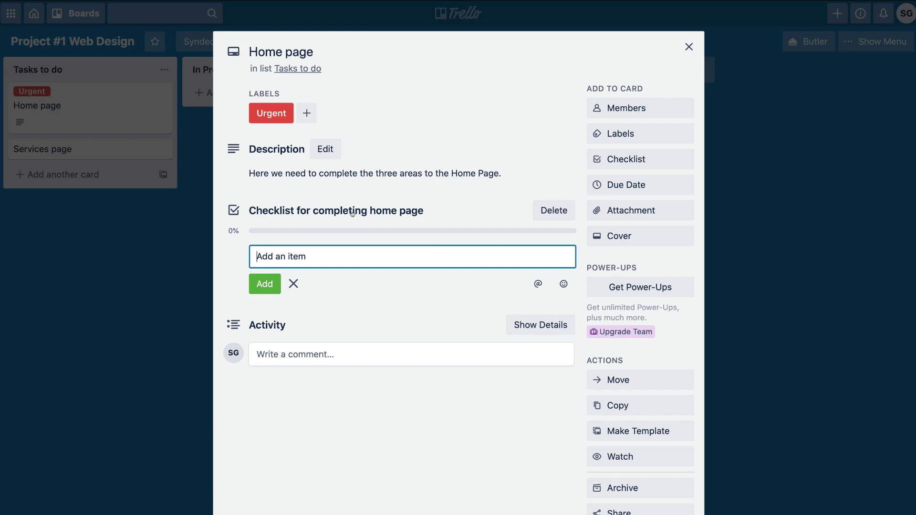
Add the checklist items "Images from client", "Written content from client" and "Home page video completed" to the Home page card.
click(289, 251)
text(Images from client Written content from client Home page video completed)
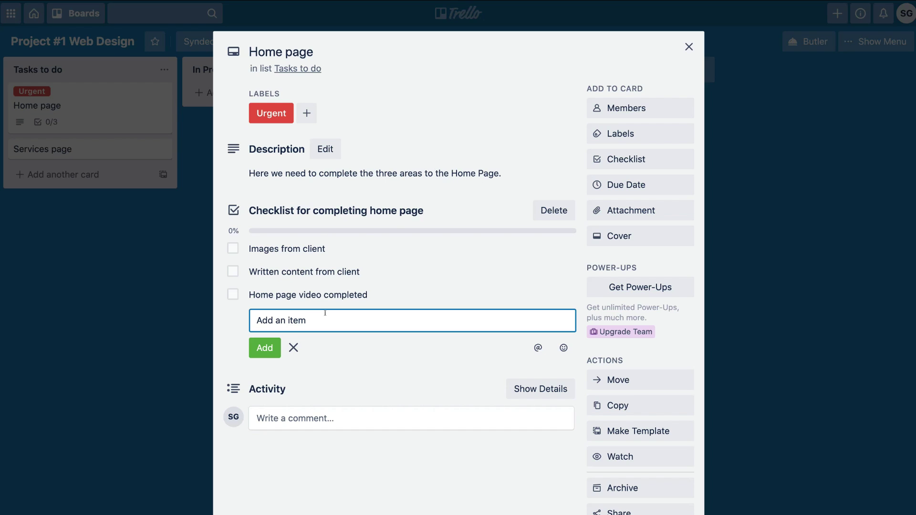
click(294, 347)
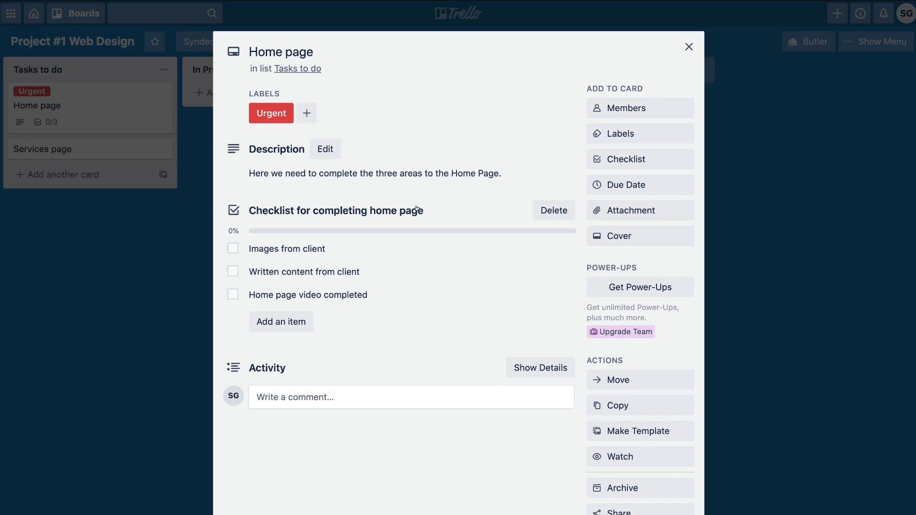
Set the Home page card's due date to 4/29/2020 with a reminder 2 days before.
click(624, 183)
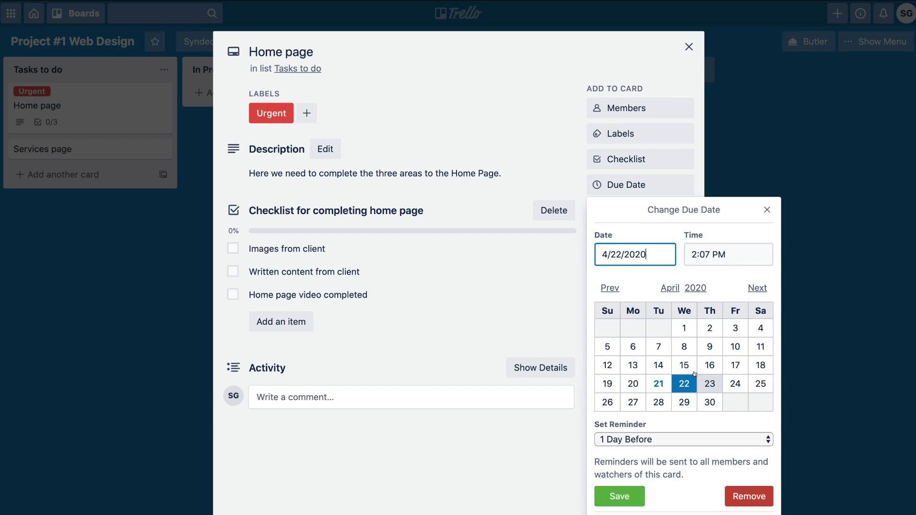
click(684, 401)
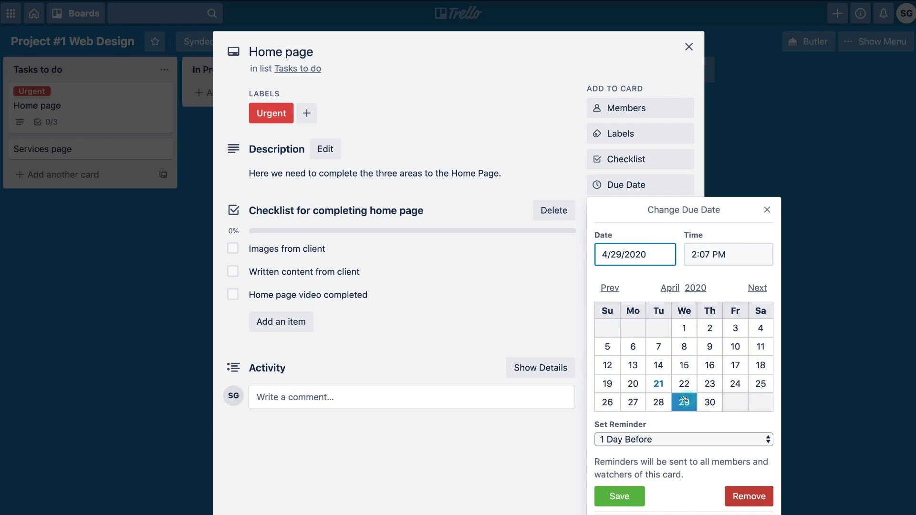
click(684, 439)
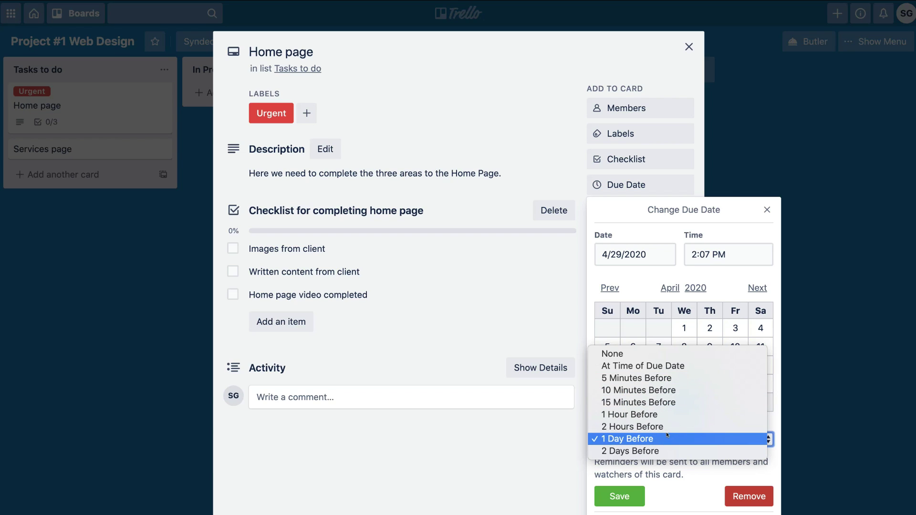
click(663, 451)
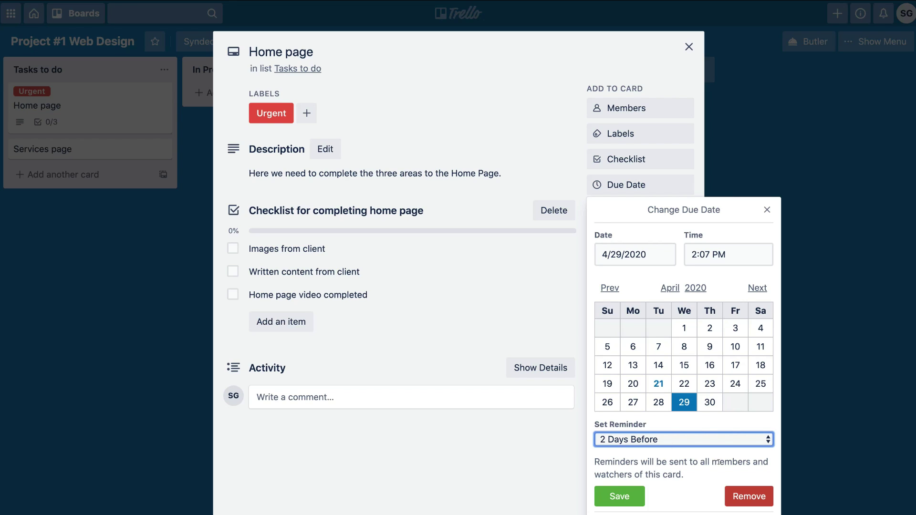
click(625, 497)
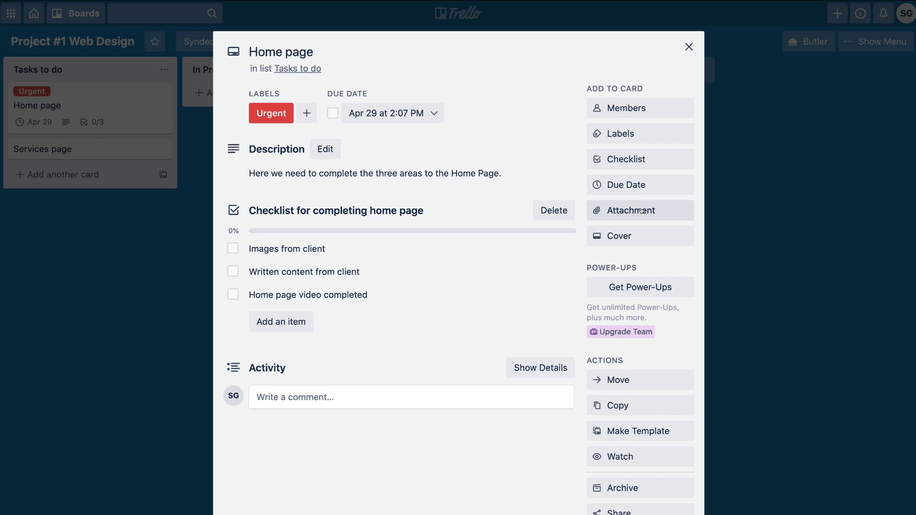
Add a cover to the Home page card using the "Do more" desk photo from the Productivity suggestions.
click(614, 230)
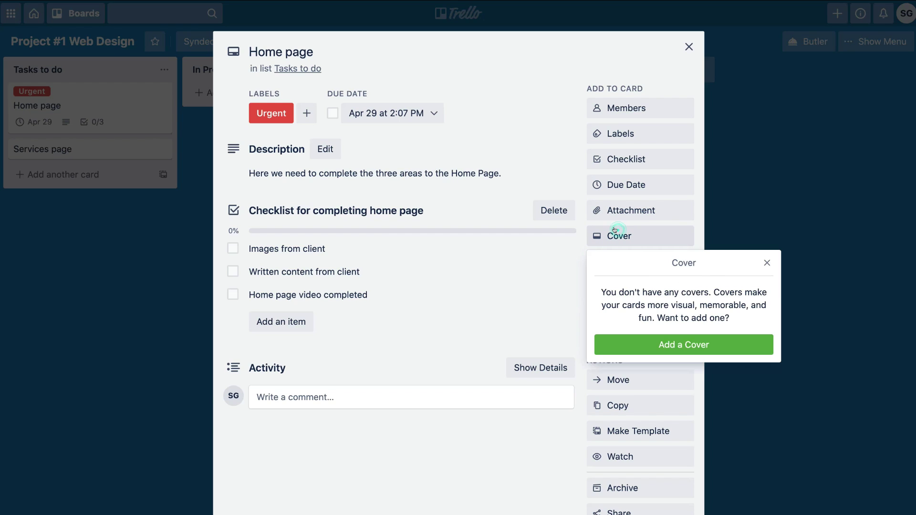
click(681, 344)
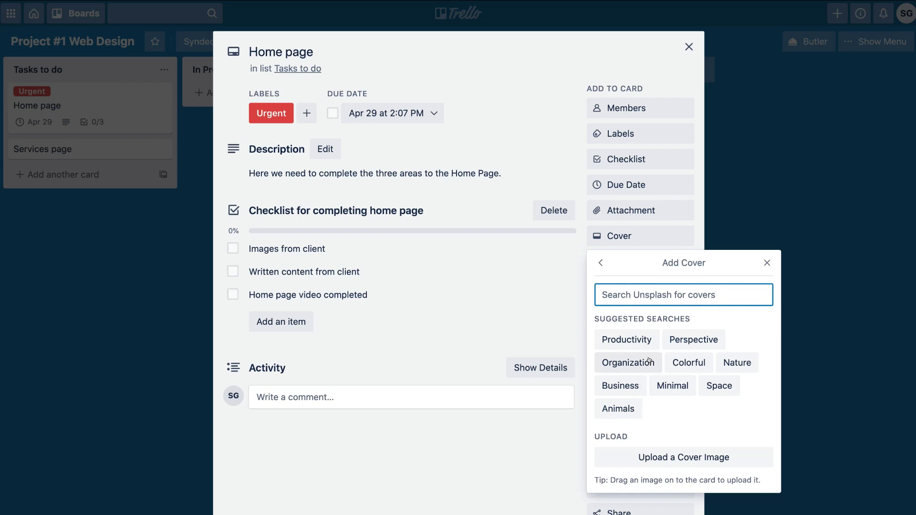
click(641, 342)
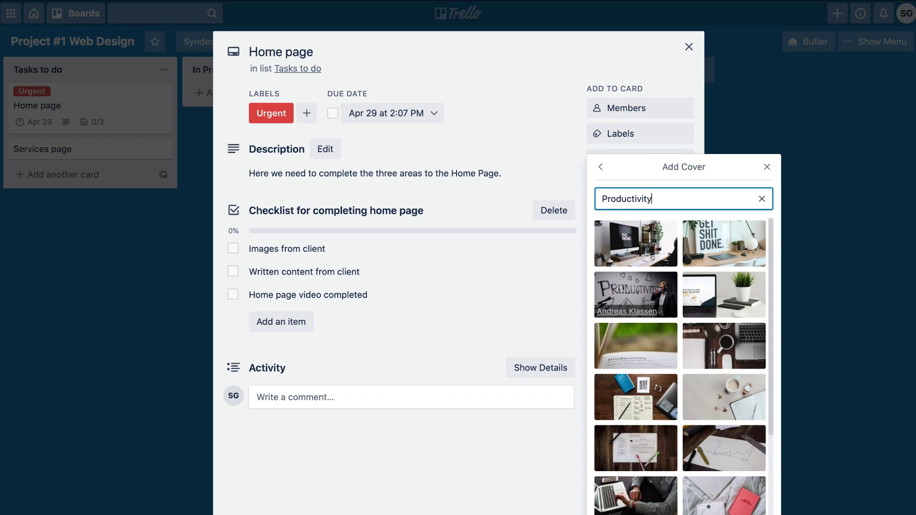
click(624, 230)
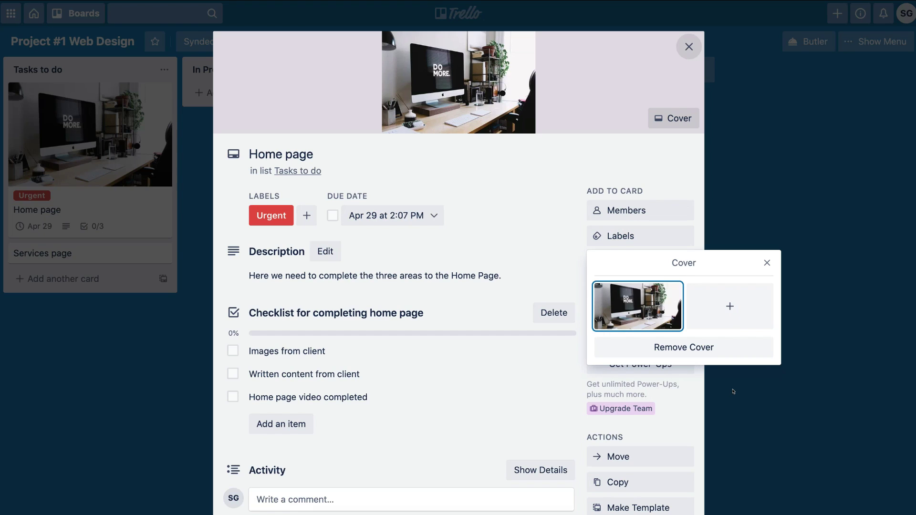
click(550, 259)
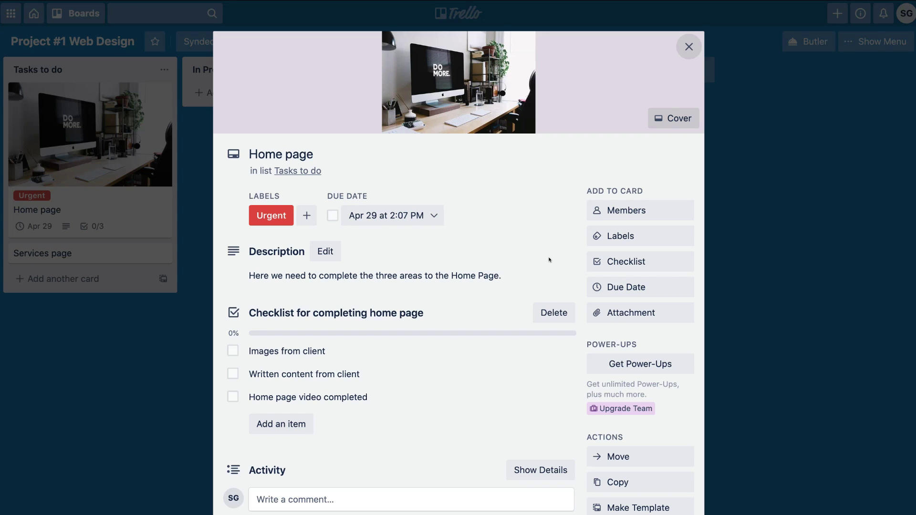
Look over the Home page card's available actions and its move options.
scroll(549, 260, down, 1)
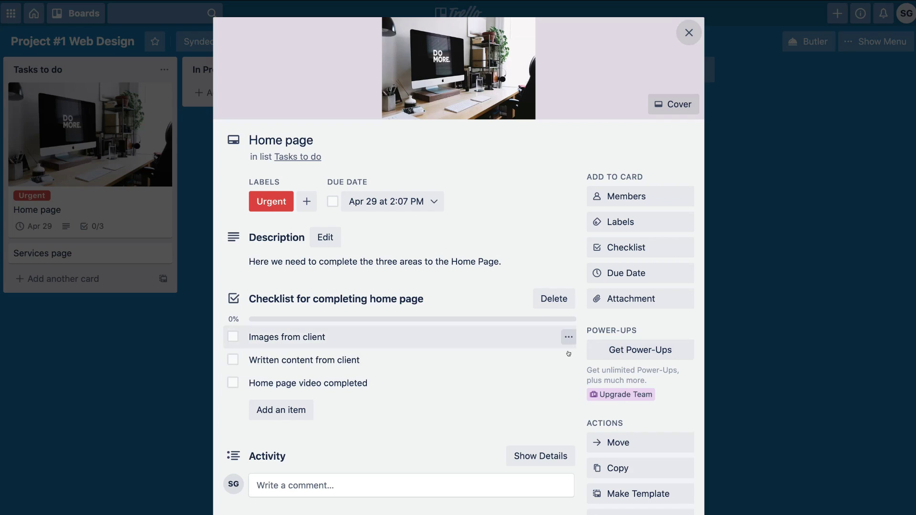
scroll(641, 329, down, 3)
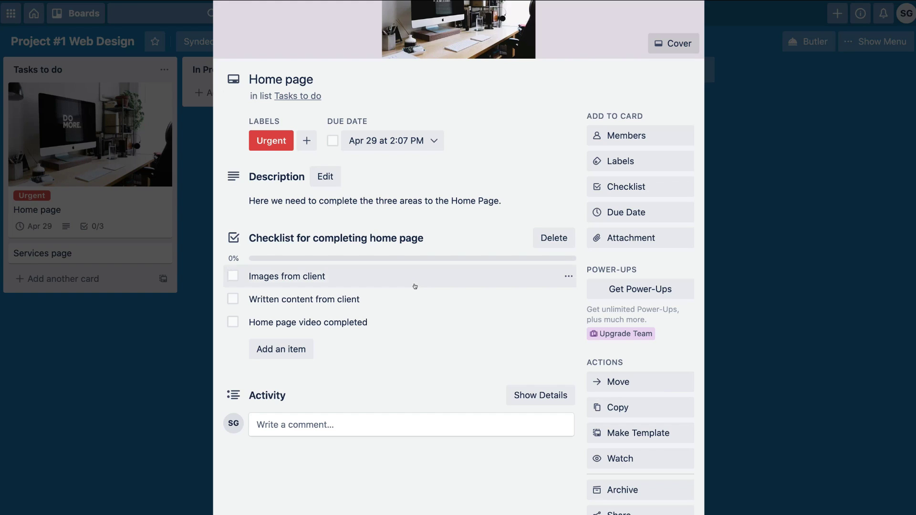
click(614, 382)
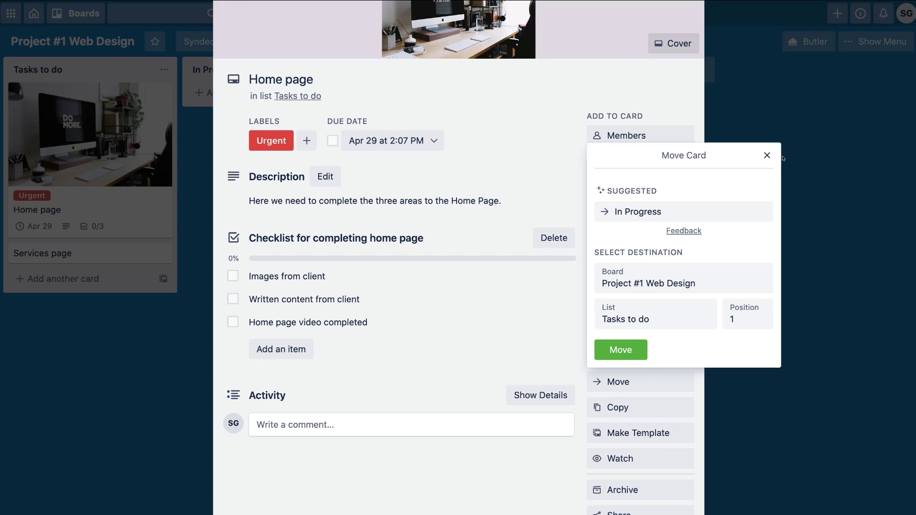
click(766, 156)
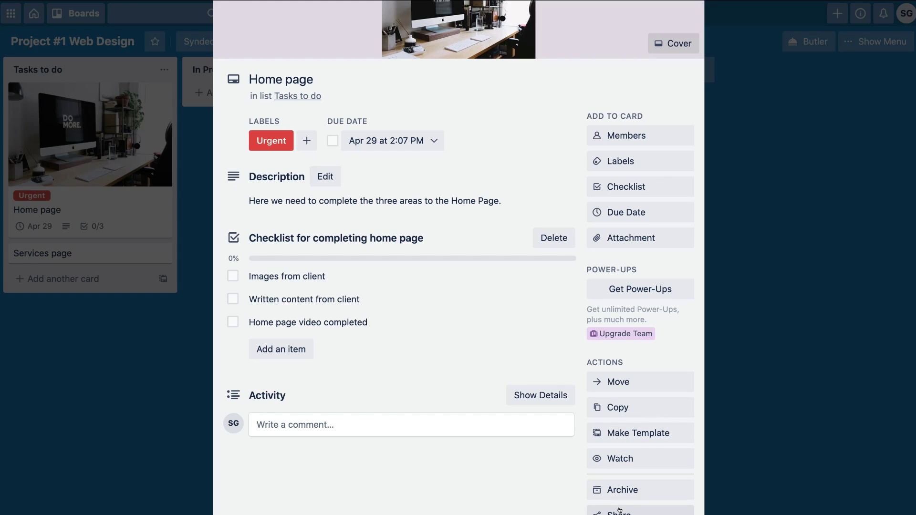
Mark "Images from client" and "Written content from client" as done on the Home page card and move it to the In Progress list.
click(233, 275)
click(233, 319)
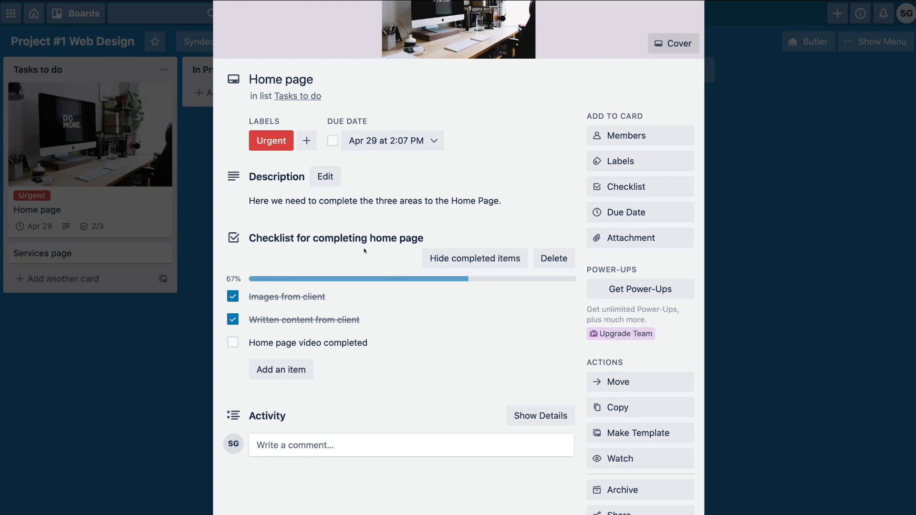
click(619, 381)
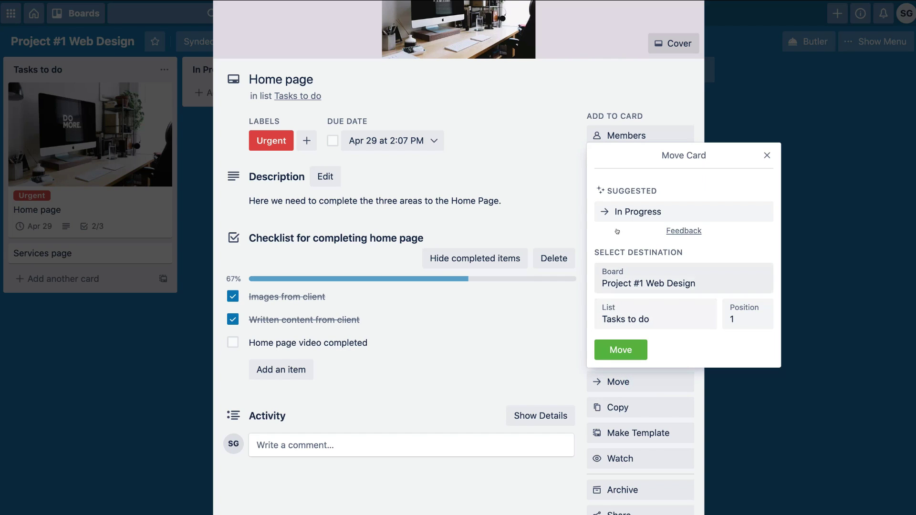
click(615, 212)
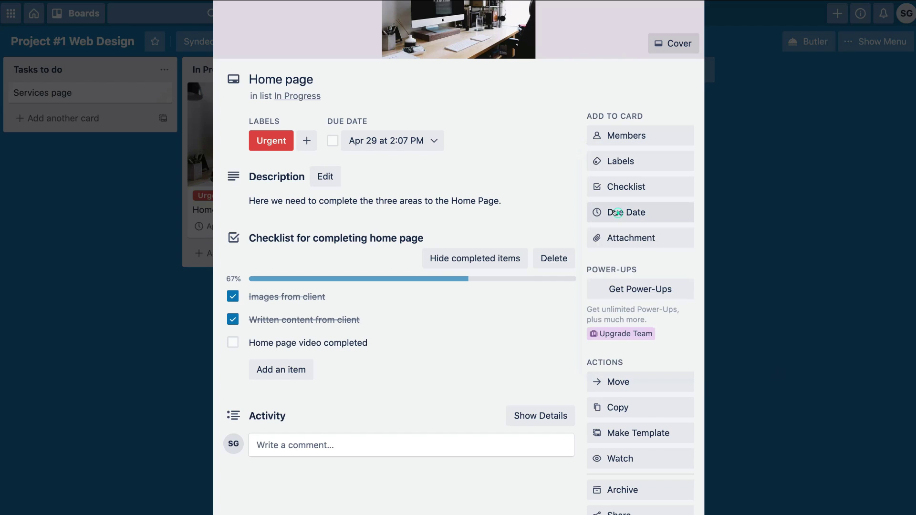
scroll(552, 225, up, 2)
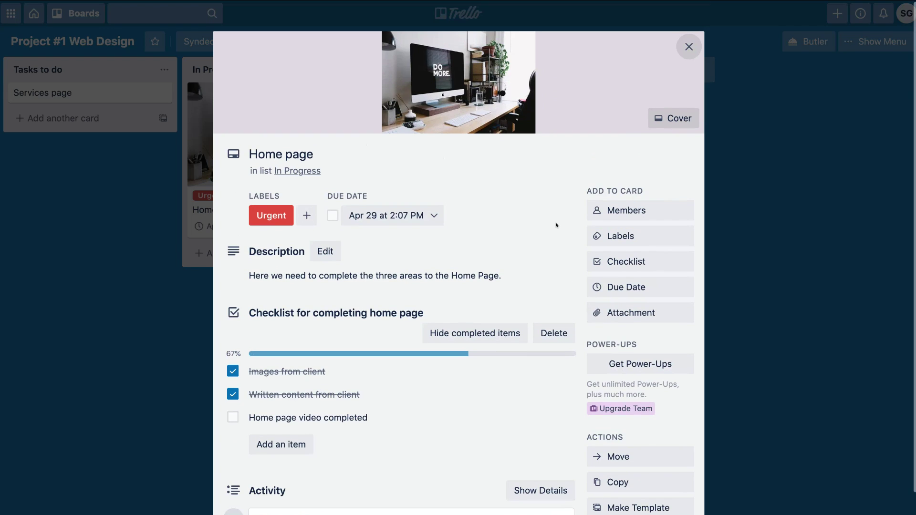
click(687, 46)
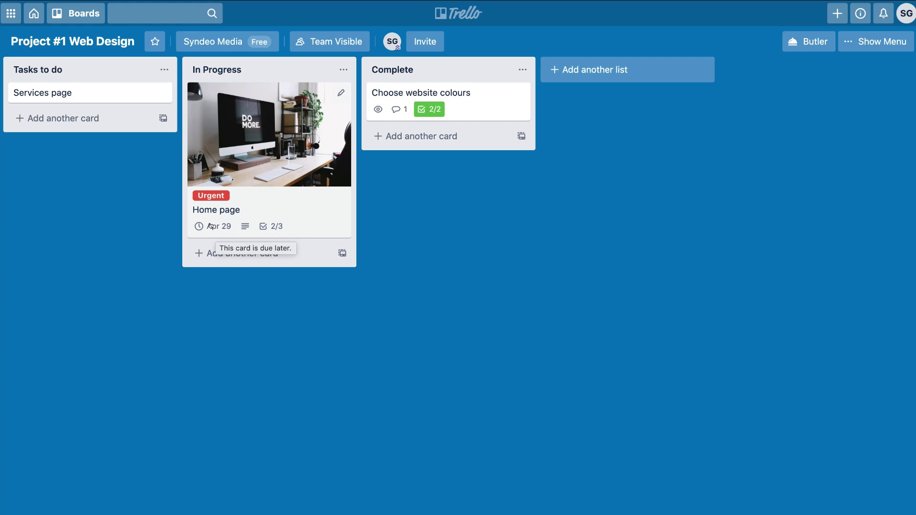
Post the comment "We are nearly complete guys! Good work!" on the Home page card.
click(329, 195)
scroll(358, 267, down, 3)
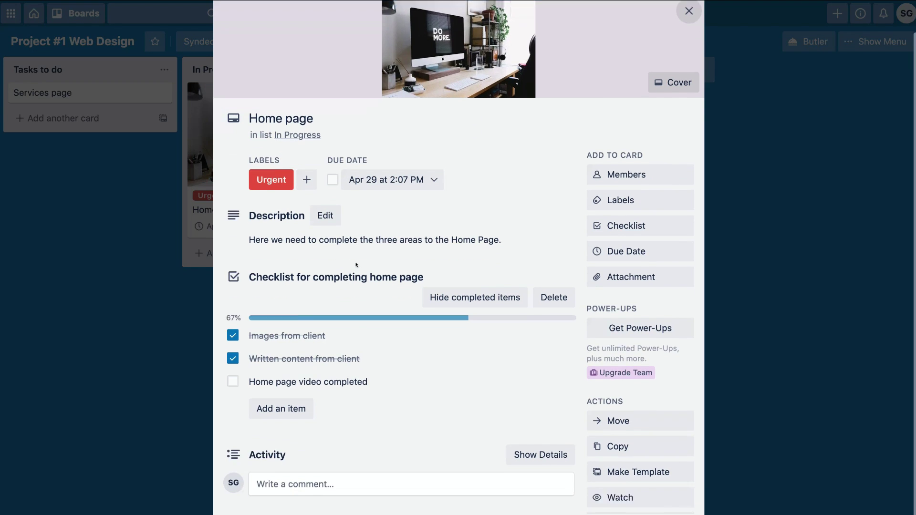
click(295, 425)
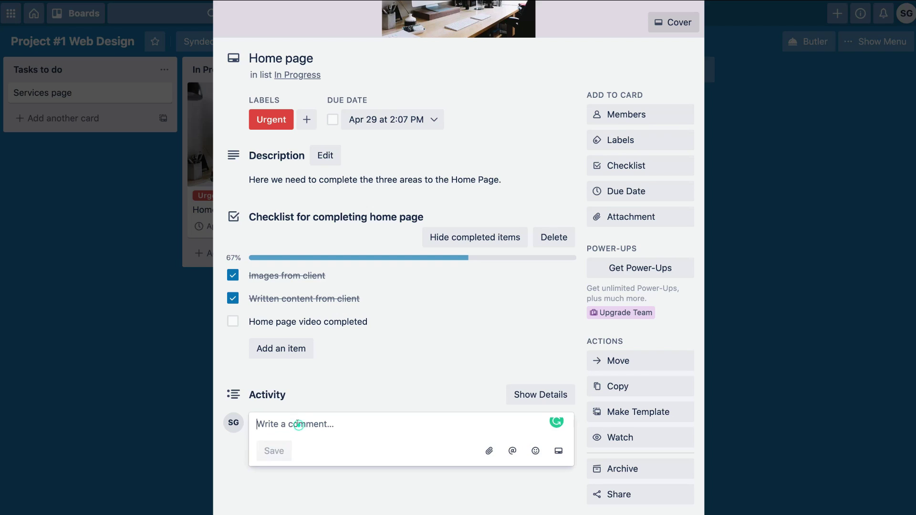
text(We are nearly complete guys! Good work!)
click(274, 452)
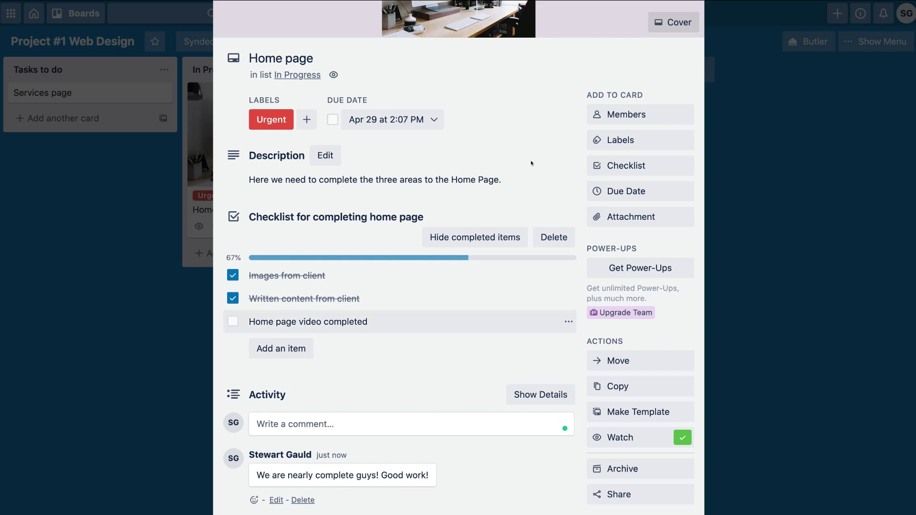
scroll(556, 116, up, 3)
click(689, 46)
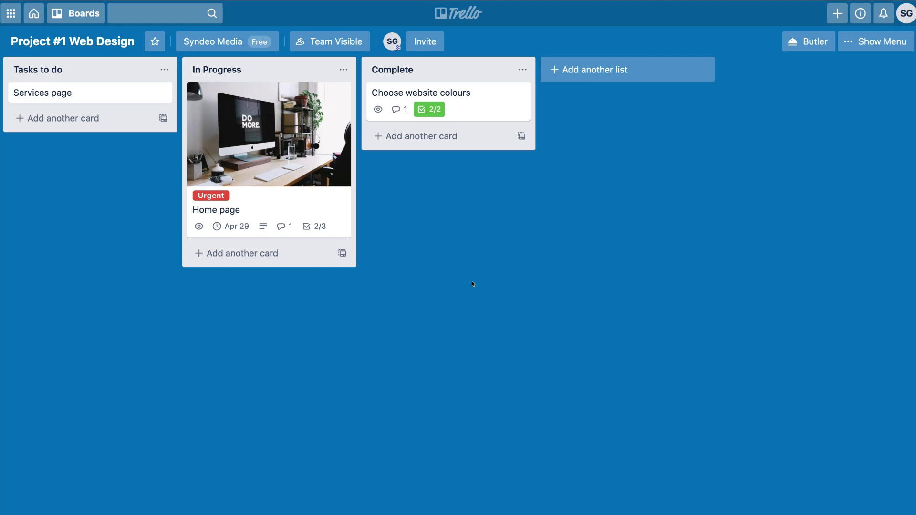
Examine the Up Next and Highlights sections of the Home feed and reopen the Project #1 Web Design board.
click(26, 14)
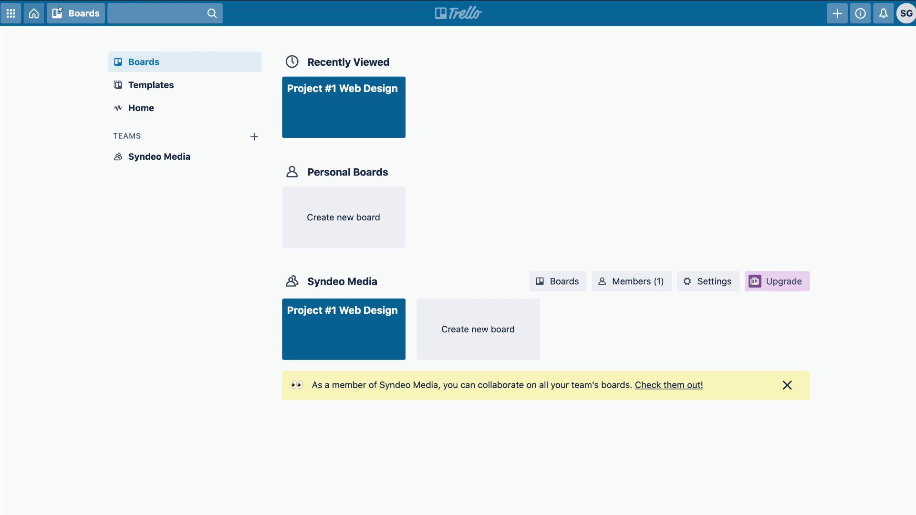
click(152, 107)
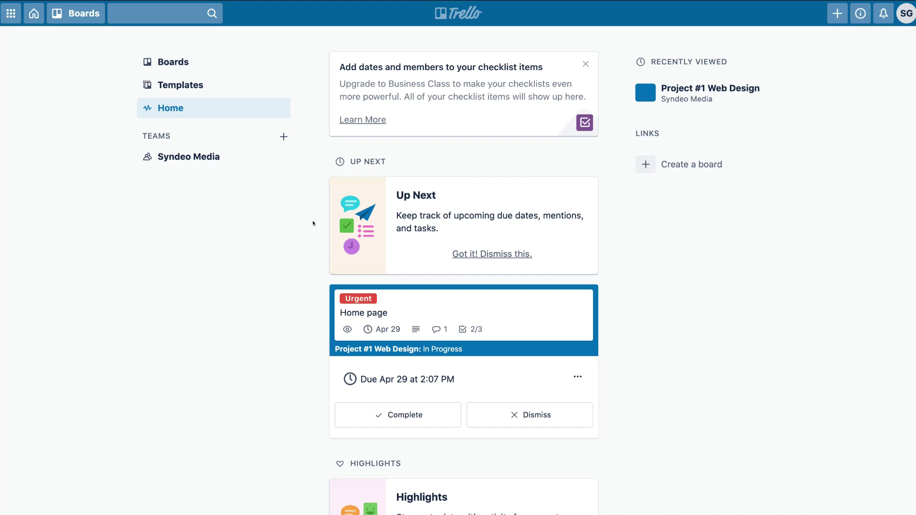
scroll(313, 223, down, 5)
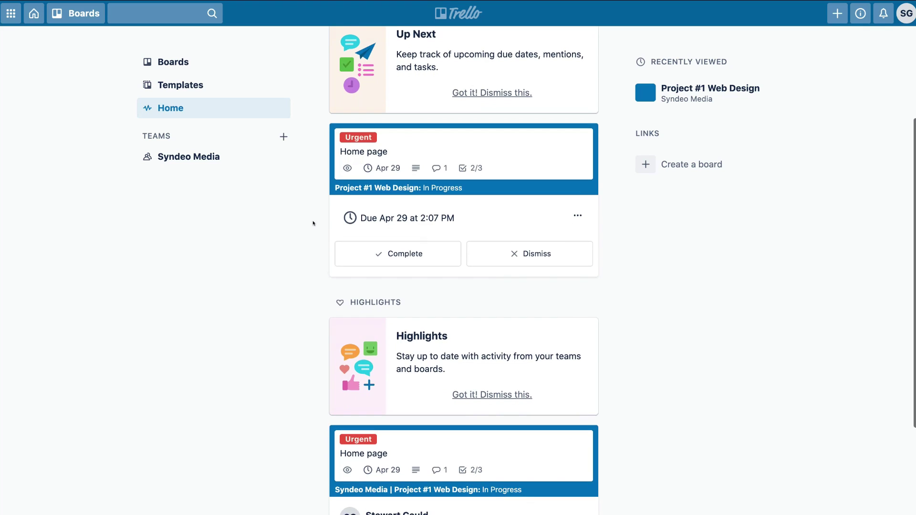
scroll(313, 223, up, 2)
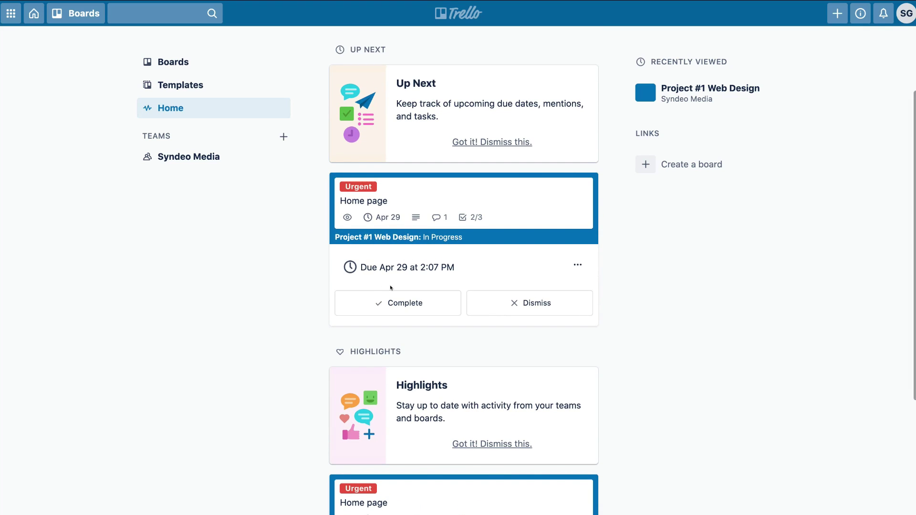
scroll(311, 290, down, 4)
scroll(310, 292, down, 5)
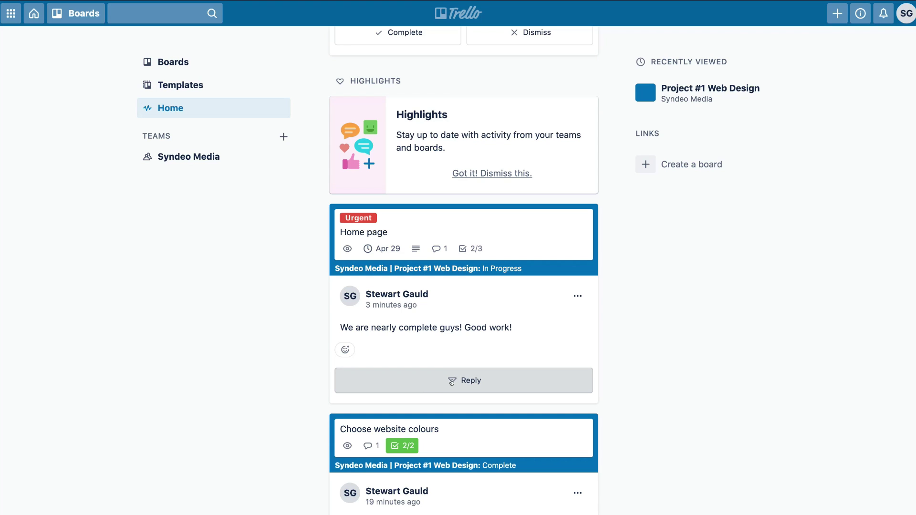
scroll(374, 328, down, 1)
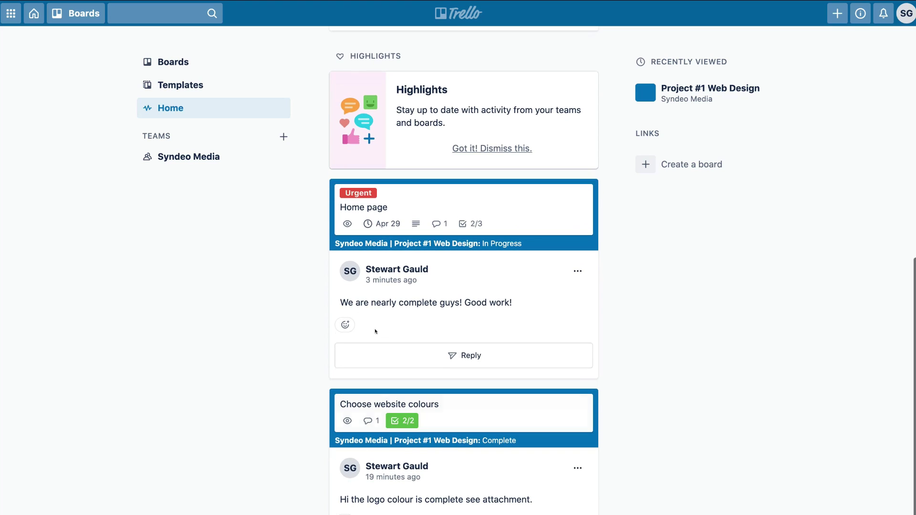
scroll(318, 325, up, 10)
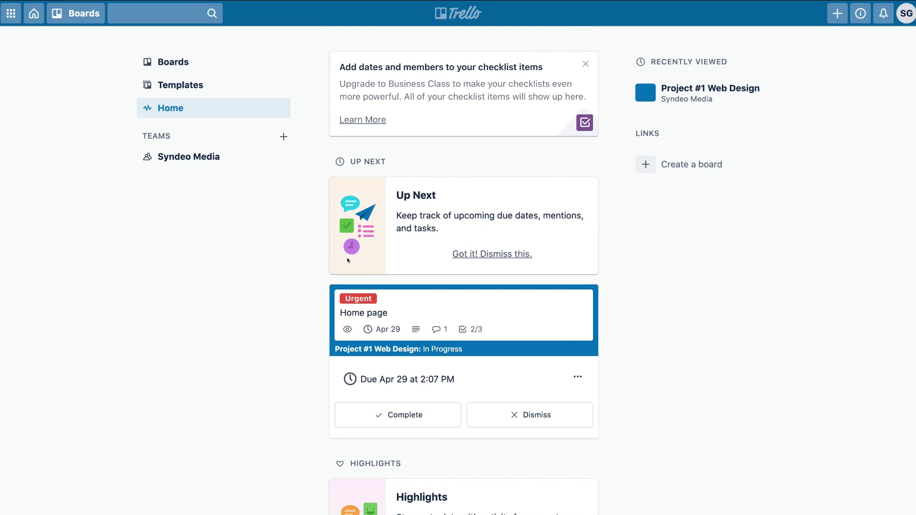
click(704, 84)
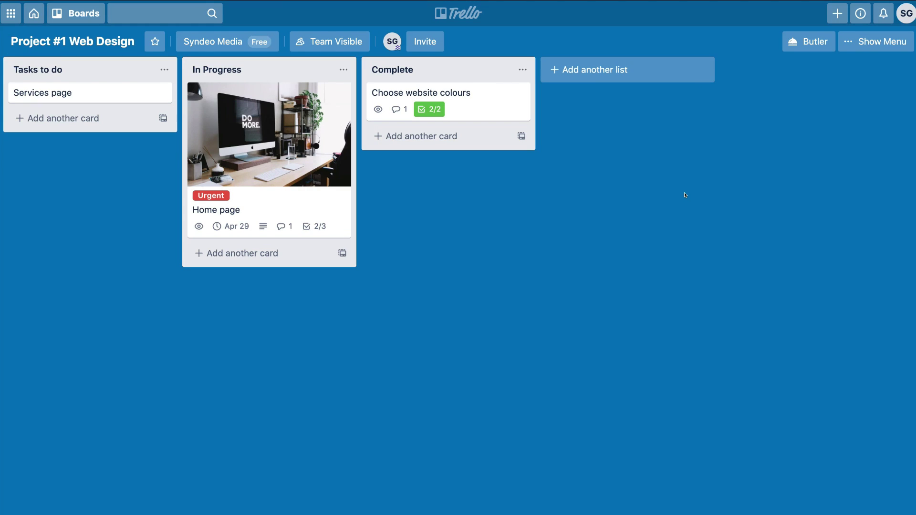